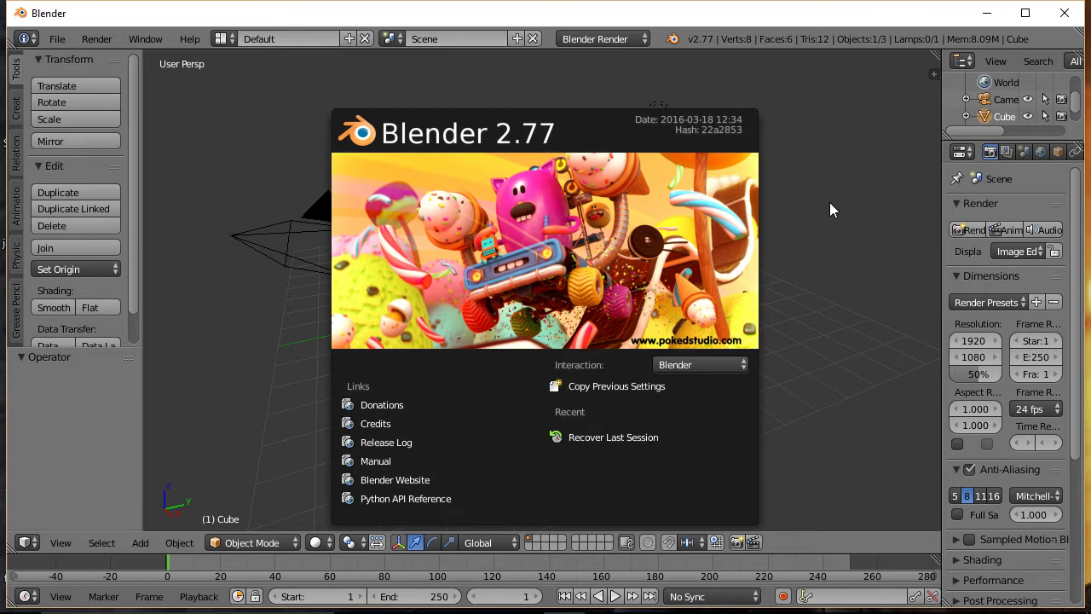
In the user preferences, enable Rotate Around Selection for view manipulation and set Select With to Left for the mouse.
click(830, 205)
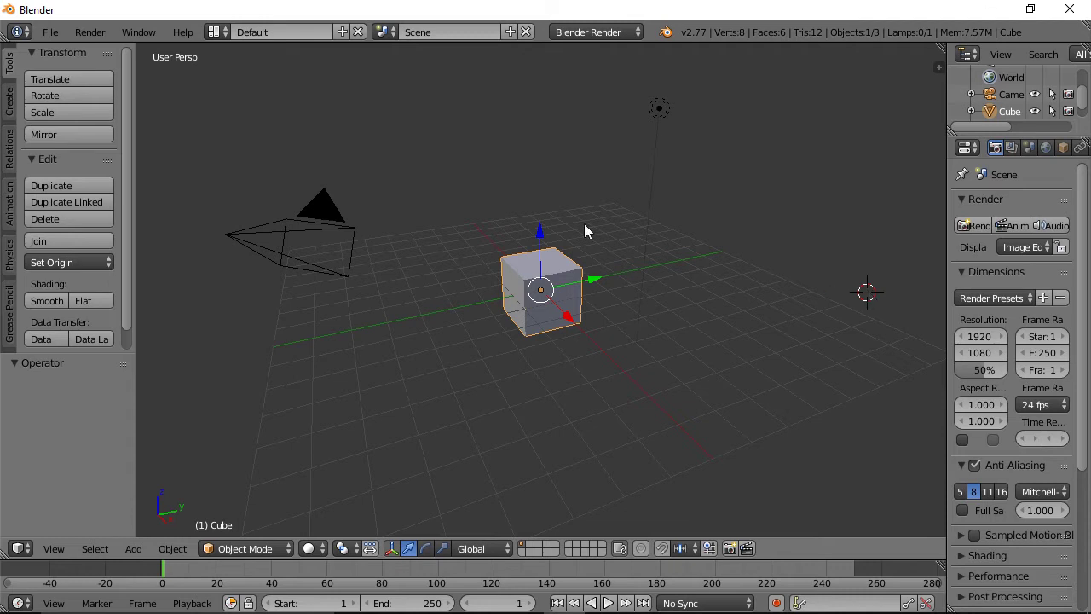
click(50, 32)
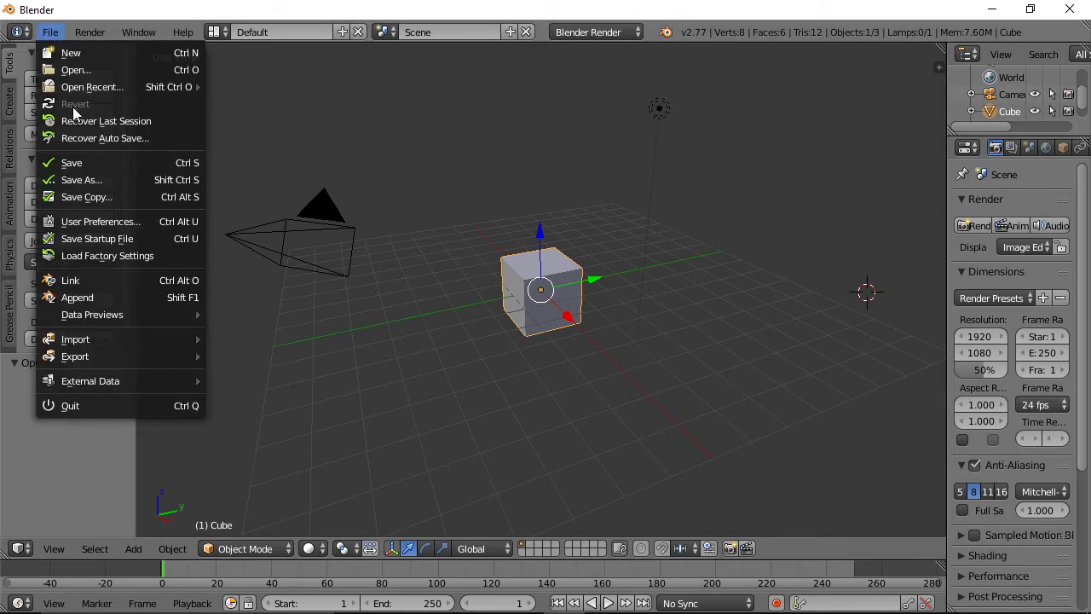
click(89, 222)
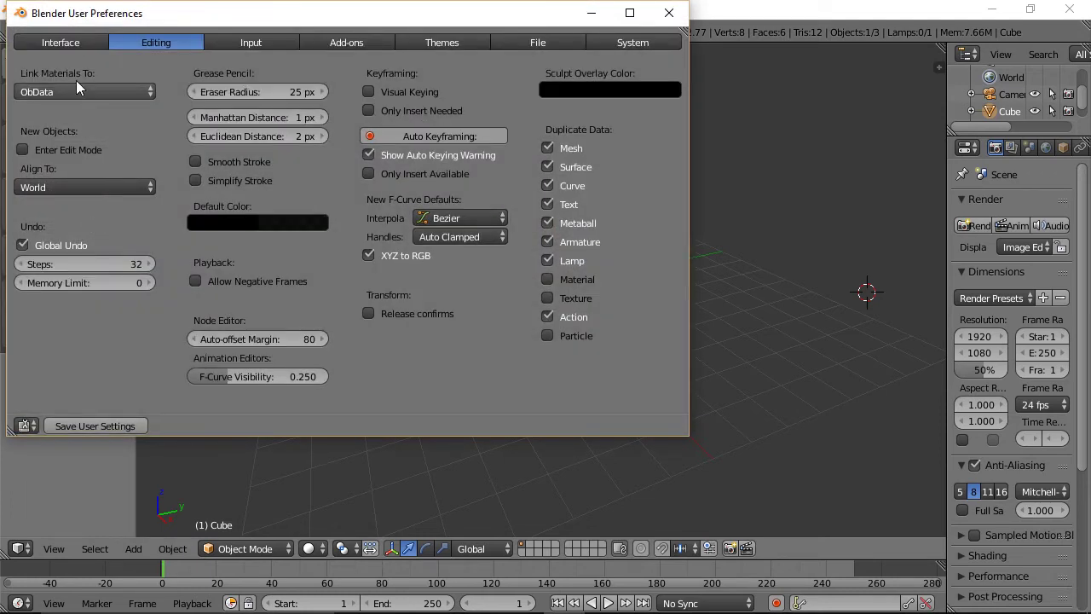
click(63, 45)
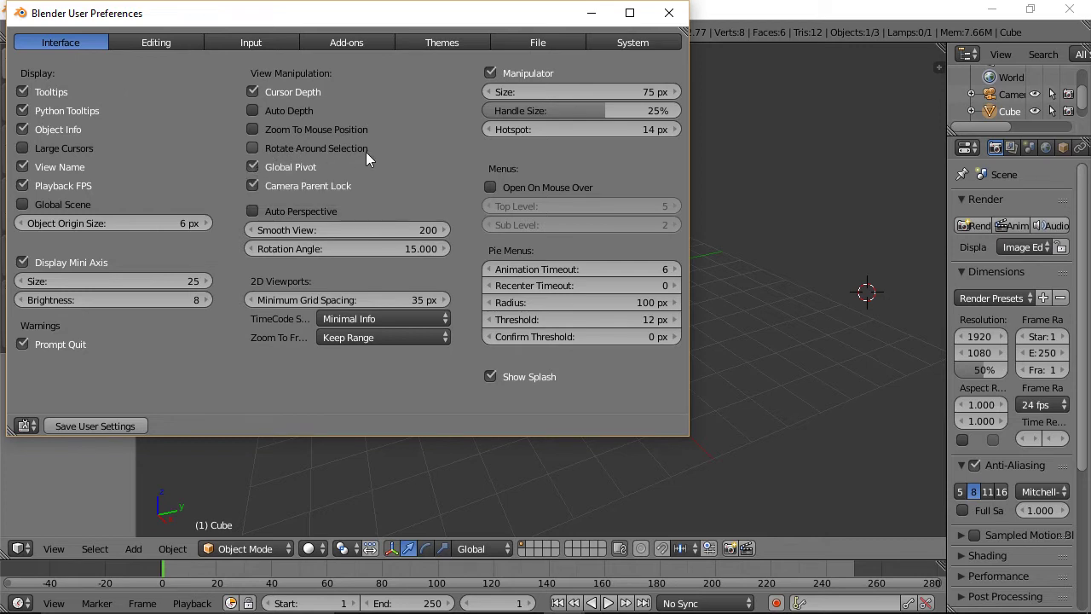
click(253, 147)
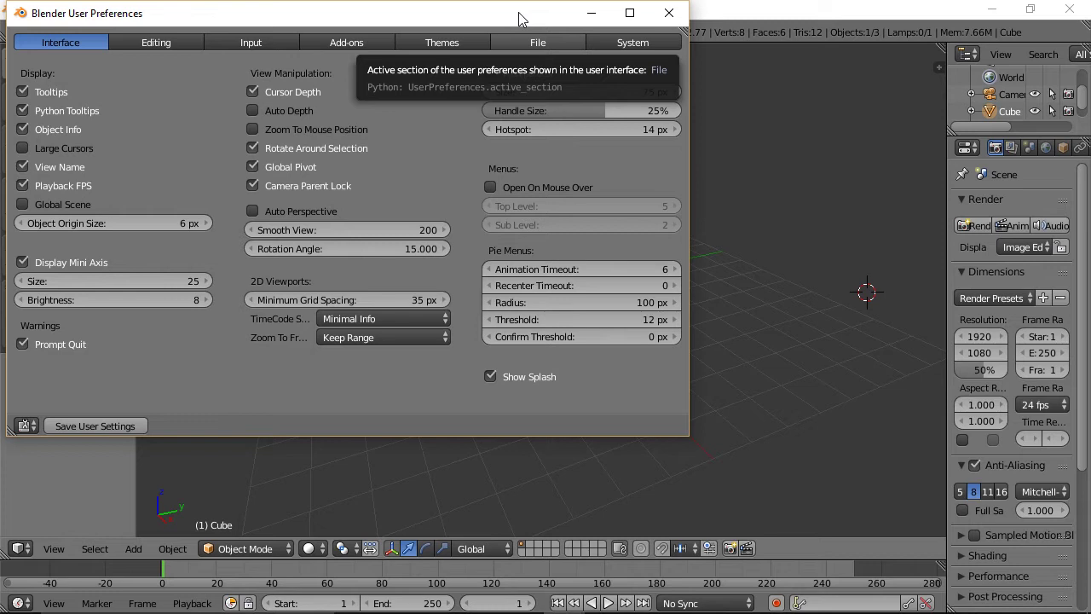
click(248, 41)
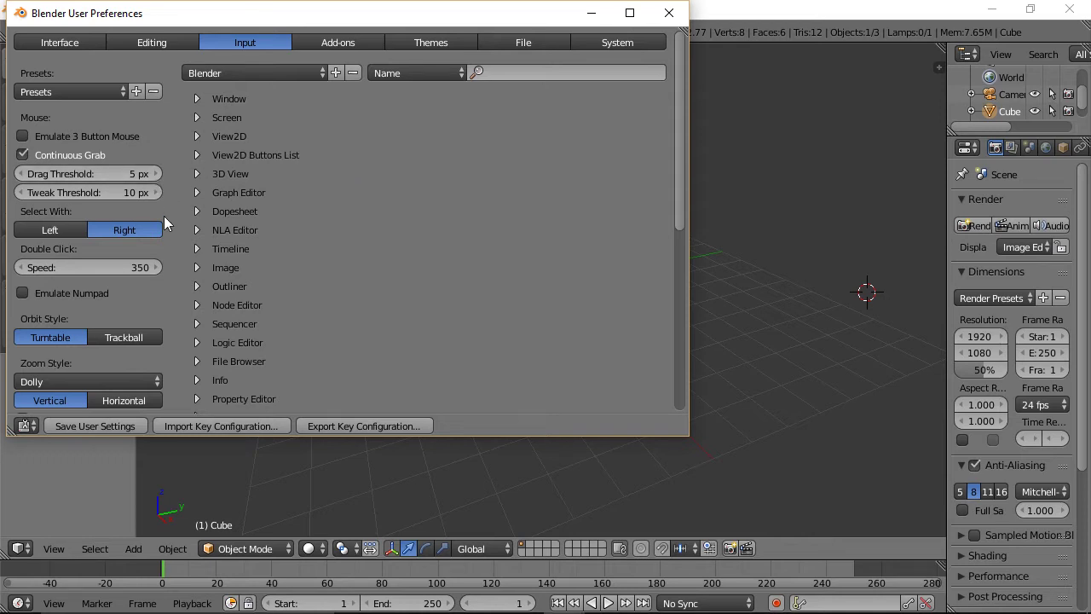
click(41, 229)
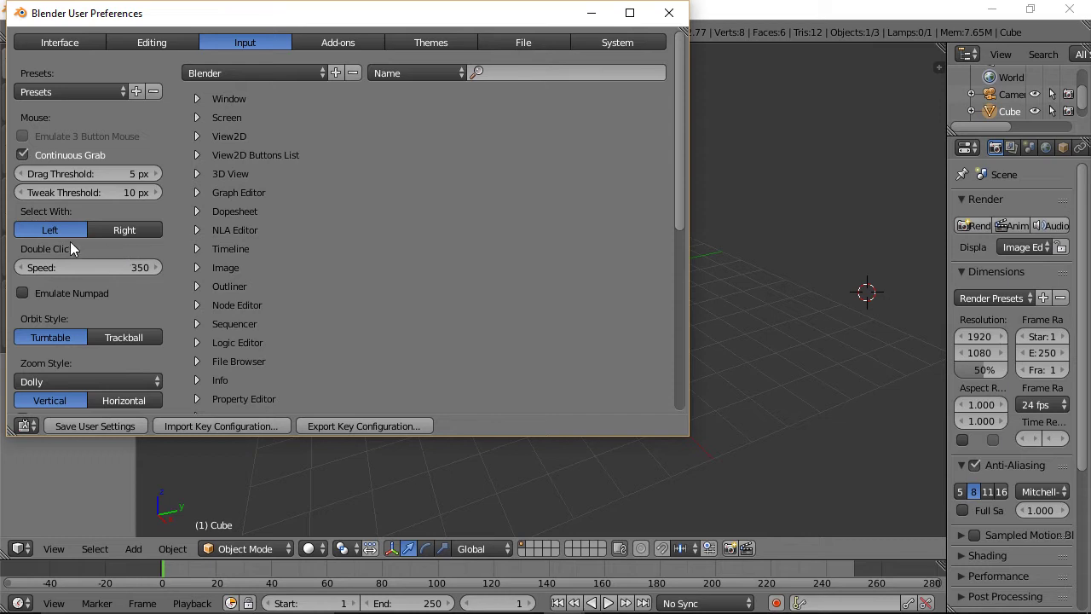
Enable the 3D View add-ons 3D Navigation, Copy Attributes Menu and Dynamic Spacebar Menu.
click(341, 42)
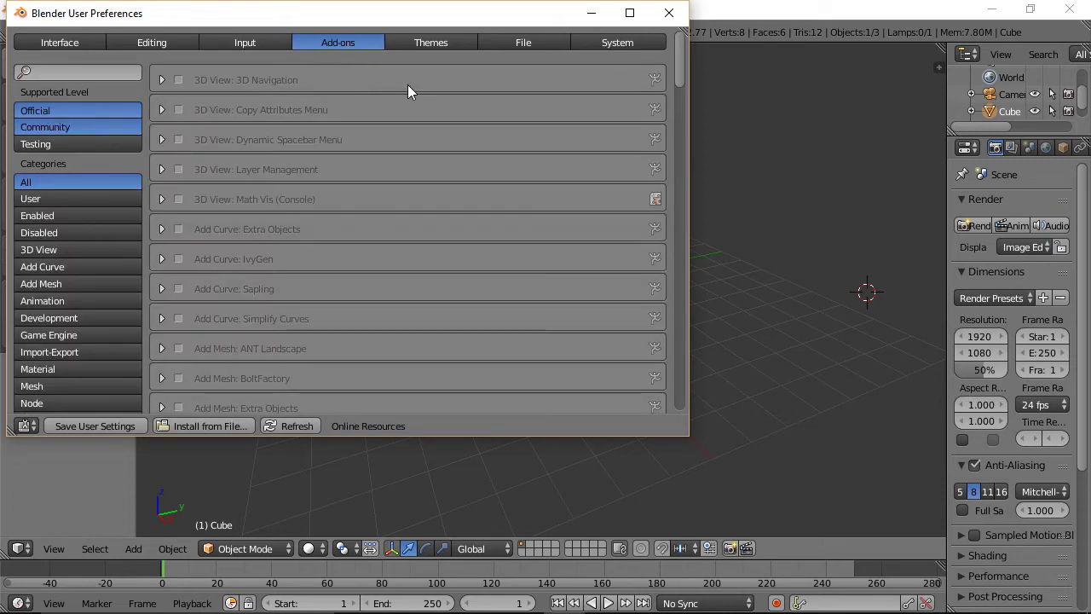
click(178, 80)
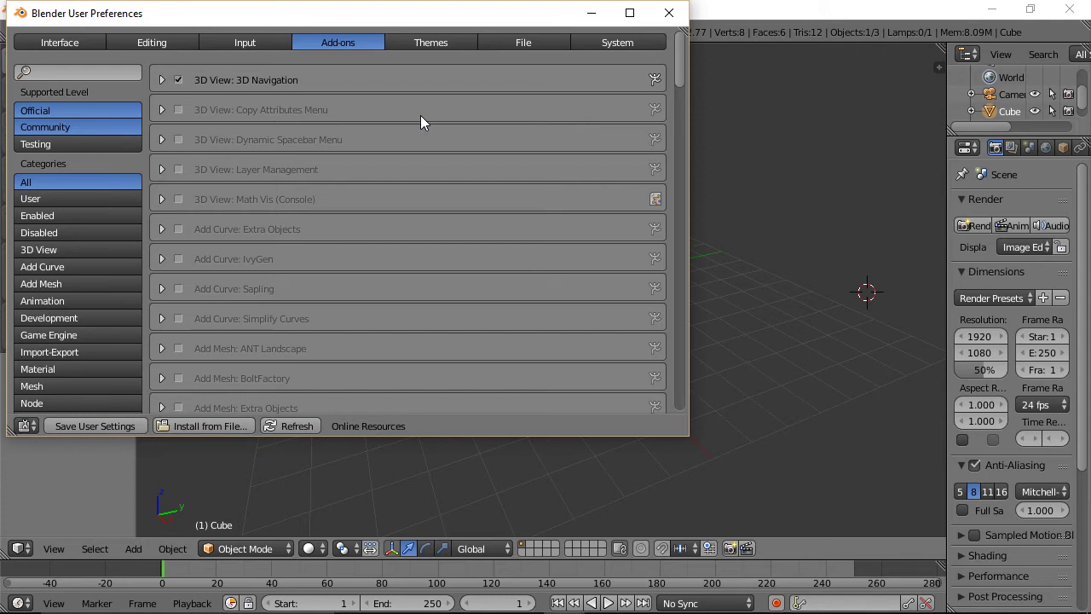
click(178, 110)
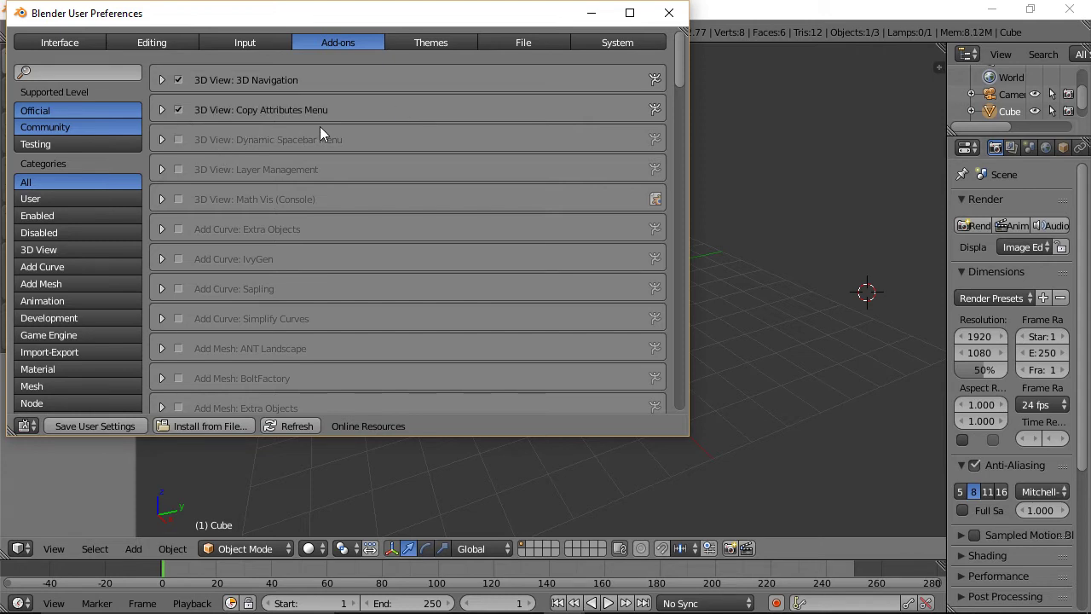
click(177, 139)
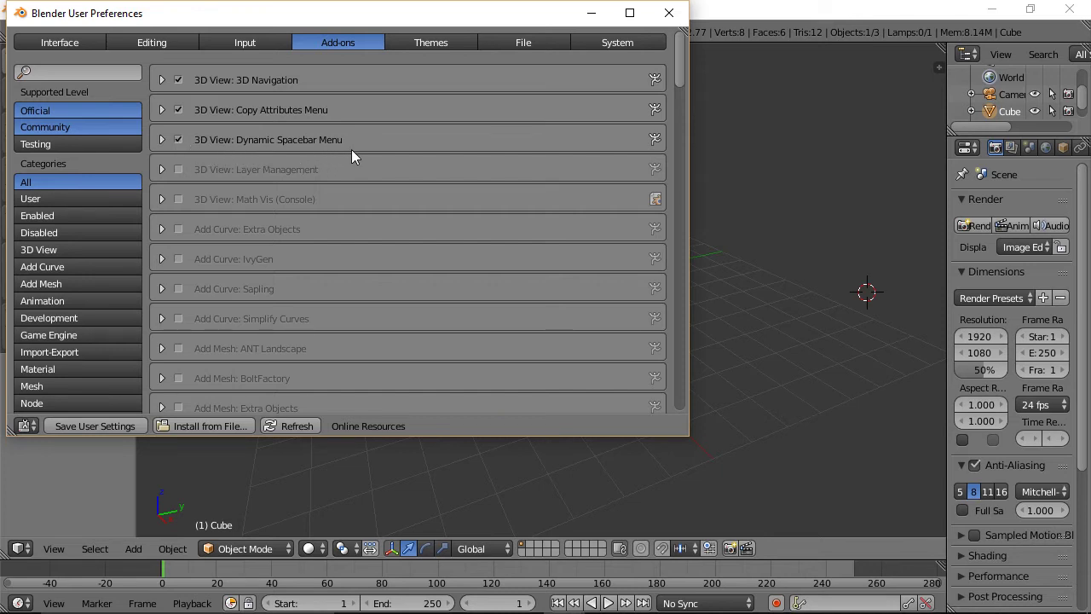
Enable the Add Curve add-ons Extra Objects, IvyGen, Sapling and Simplify Curves.
click(178, 229)
click(177, 259)
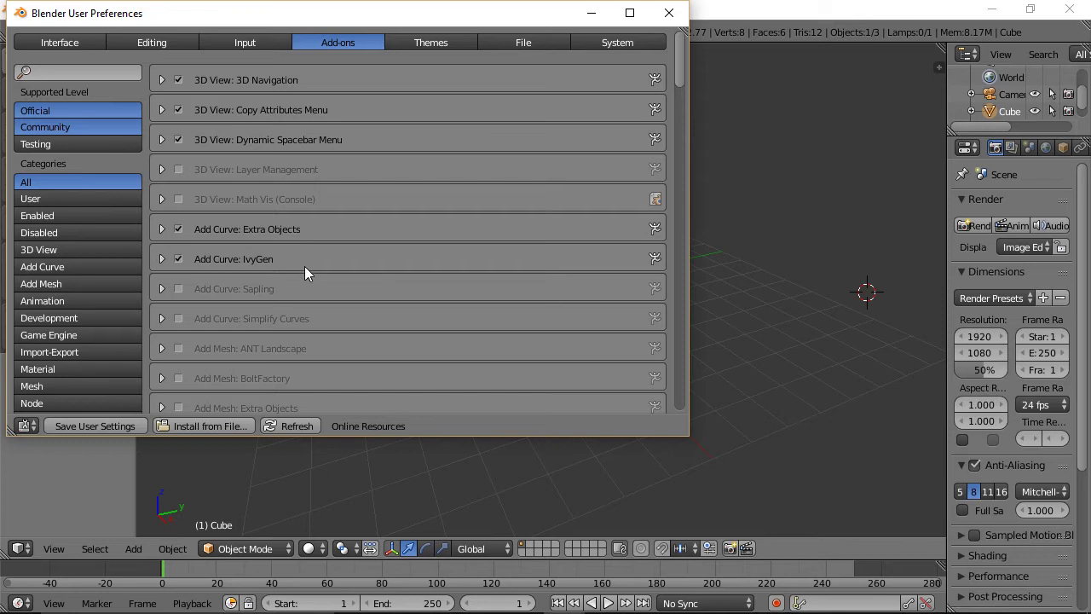
click(179, 291)
click(178, 320)
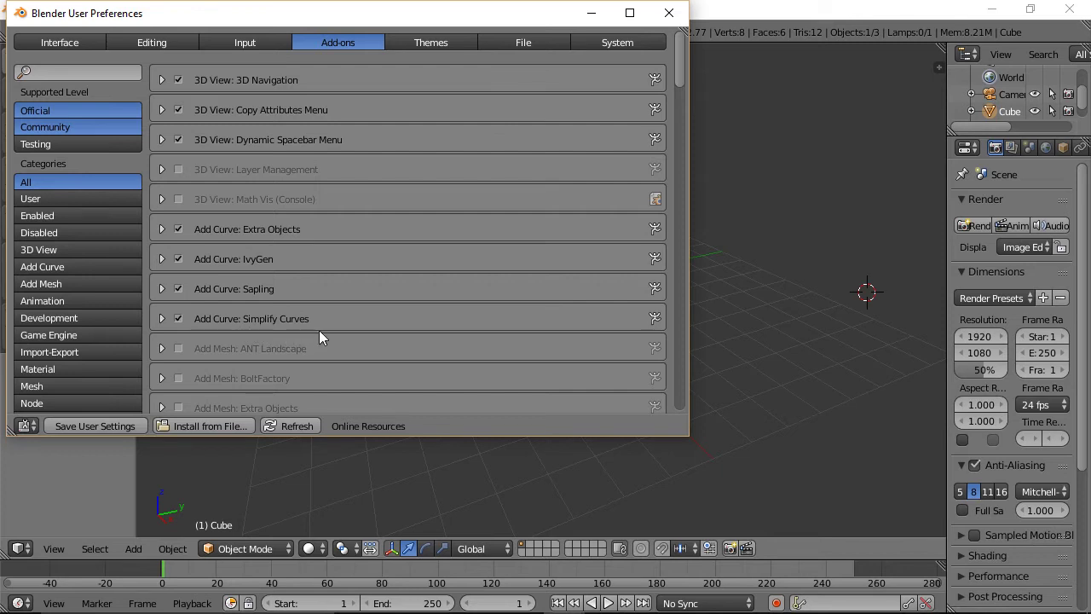
Enable the Add Mesh add-ons ANT Landscape, BoltFactory and Extra Objects.
click(176, 349)
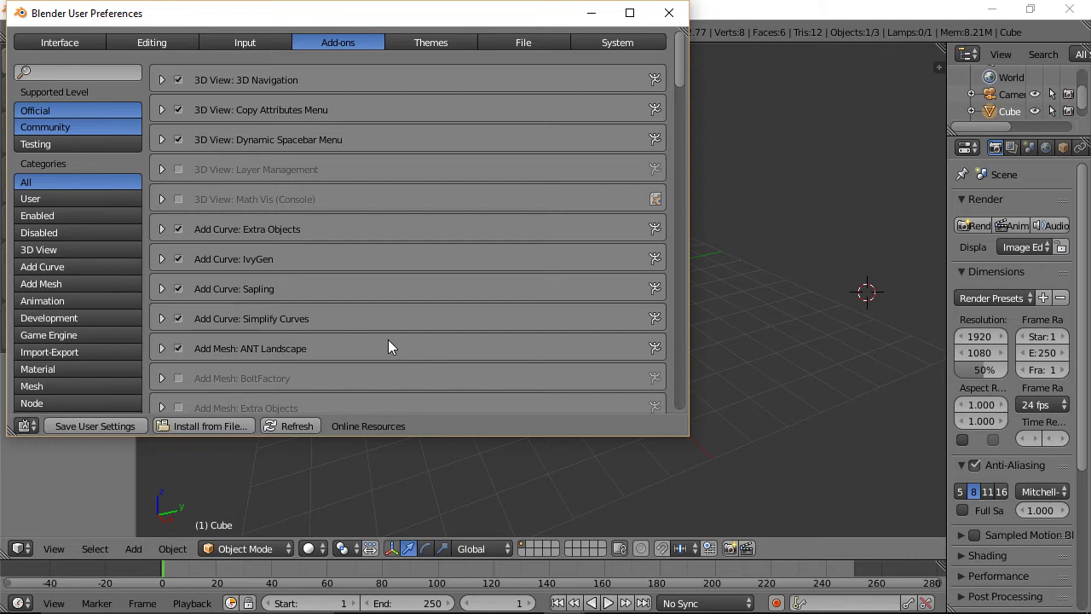
click(178, 379)
drag(680, 61, 680, 85)
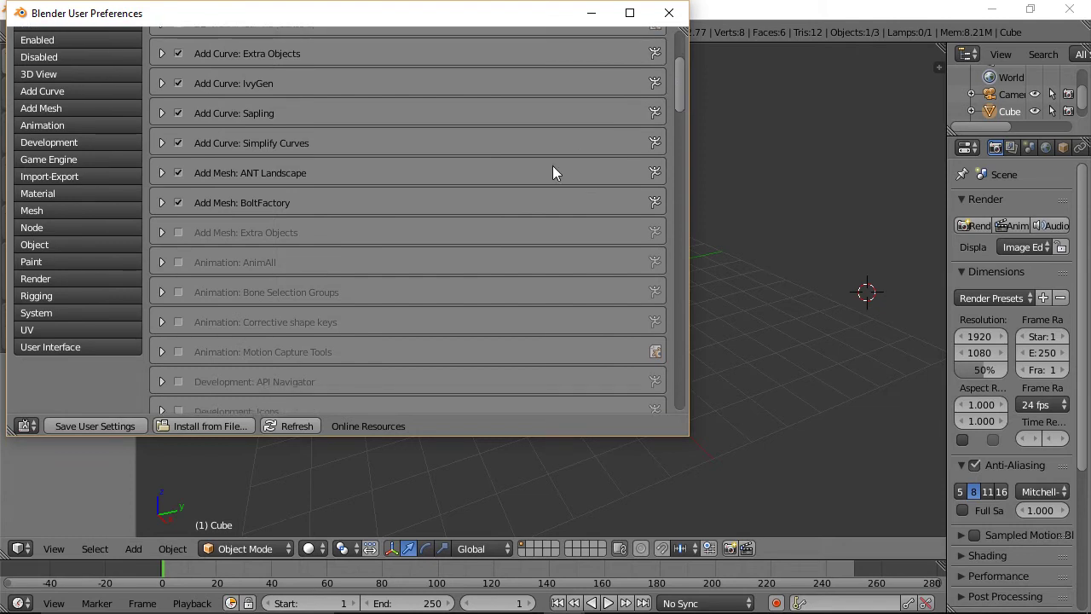
click(177, 231)
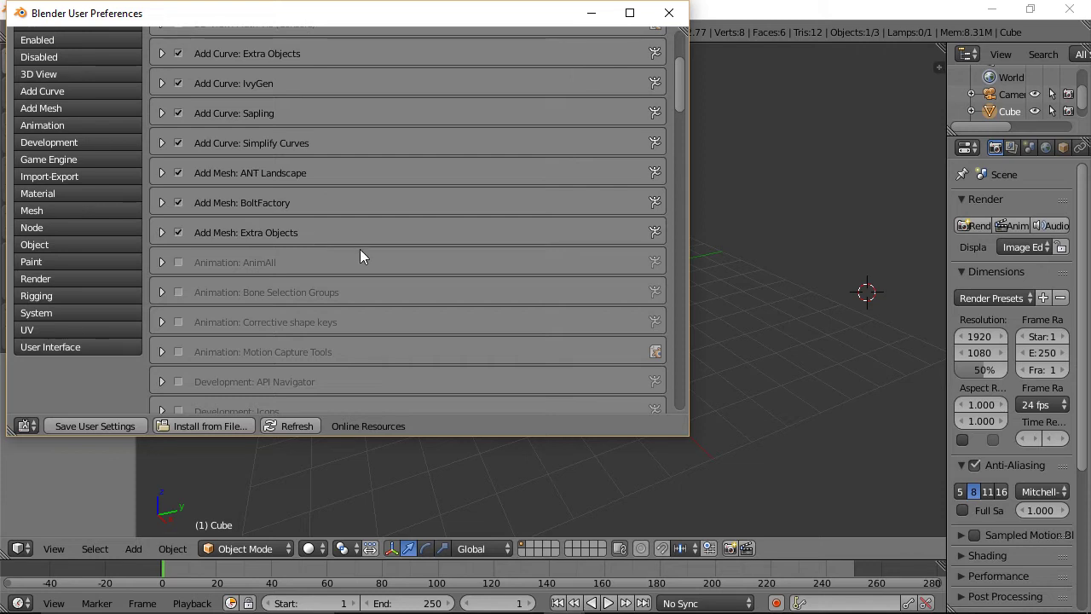
Enable the Animation add-ons AnimAll, Bone Selection Groups and Corrective shape keys.
click(178, 263)
click(179, 289)
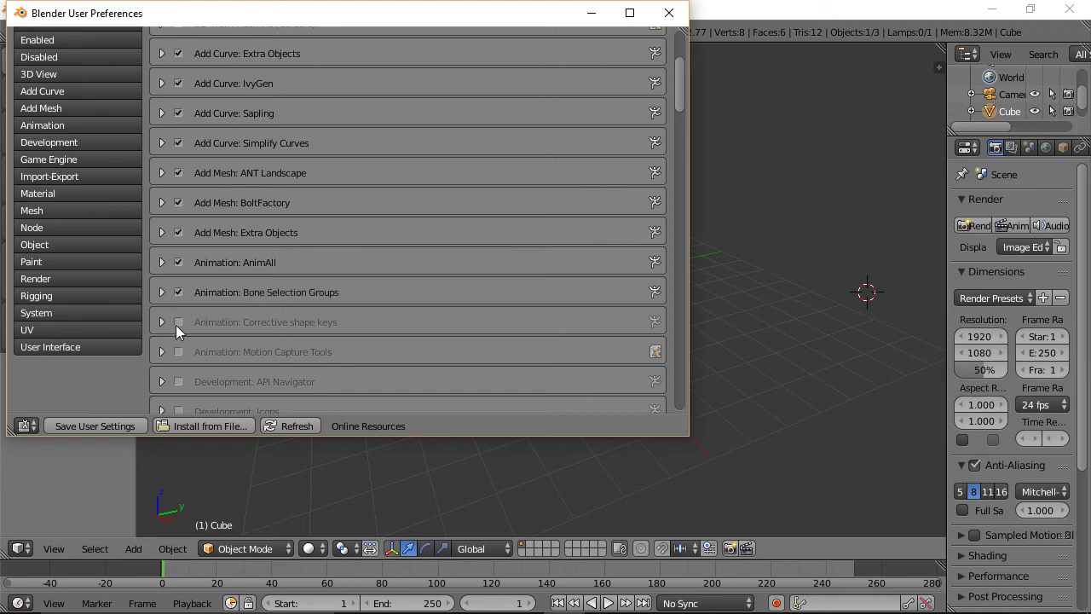
click(178, 322)
Enable the Import-Export add-ons Import Images as Planes and Import: MakeHuman (.mhx).
drag(681, 76, 680, 84)
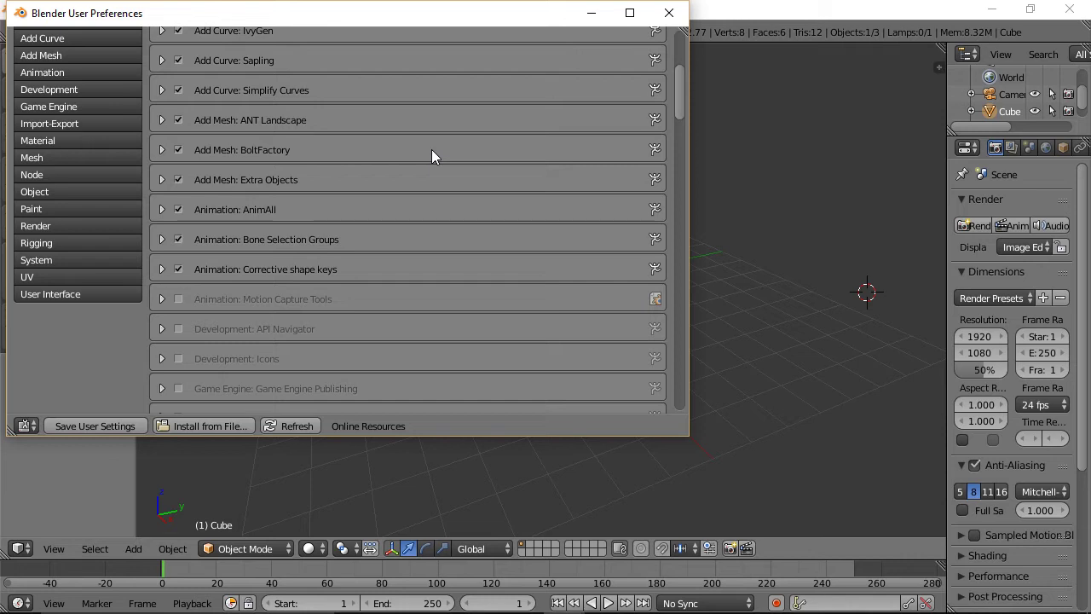
drag(682, 82, 681, 93)
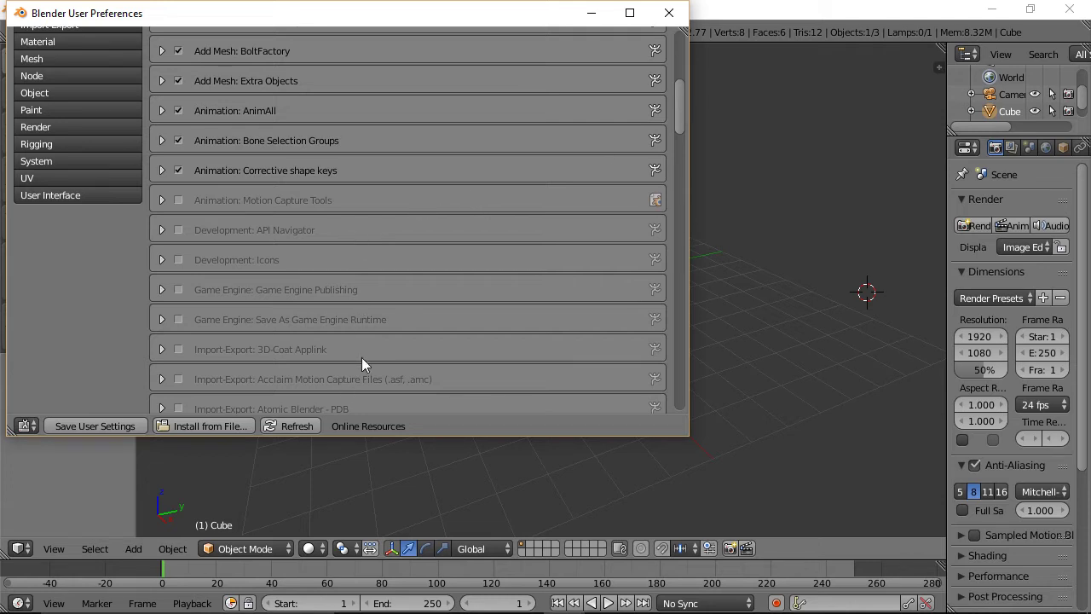
drag(683, 114, 674, 163)
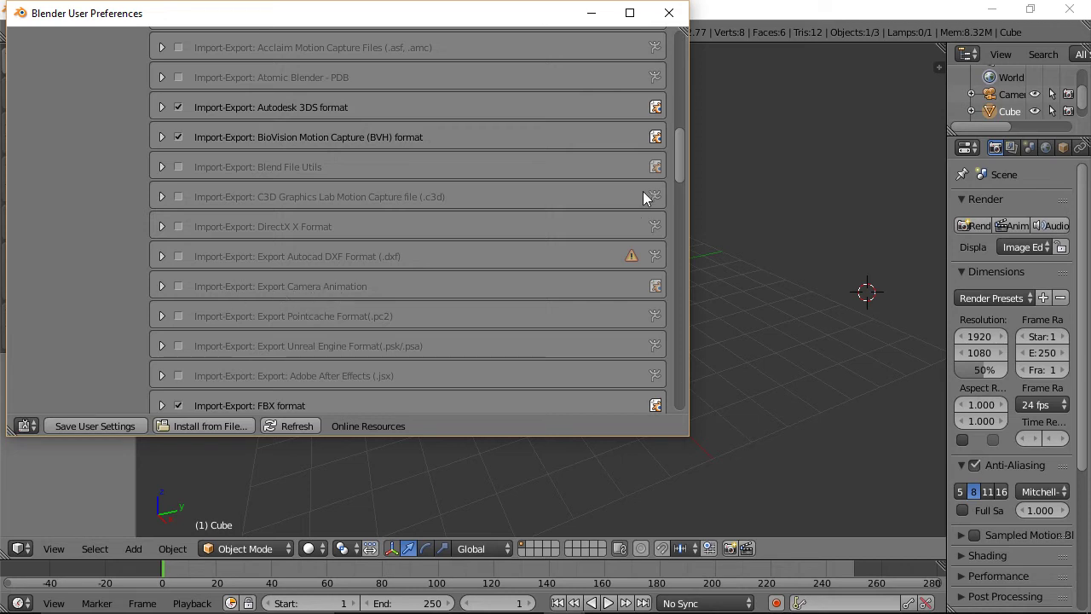
drag(678, 148, 678, 190)
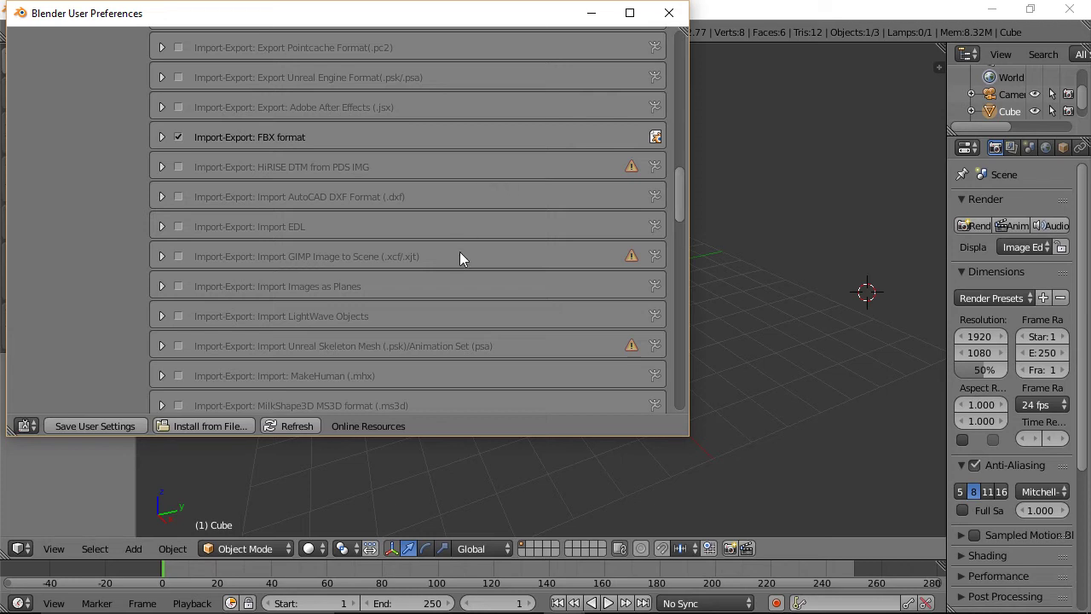
click(178, 286)
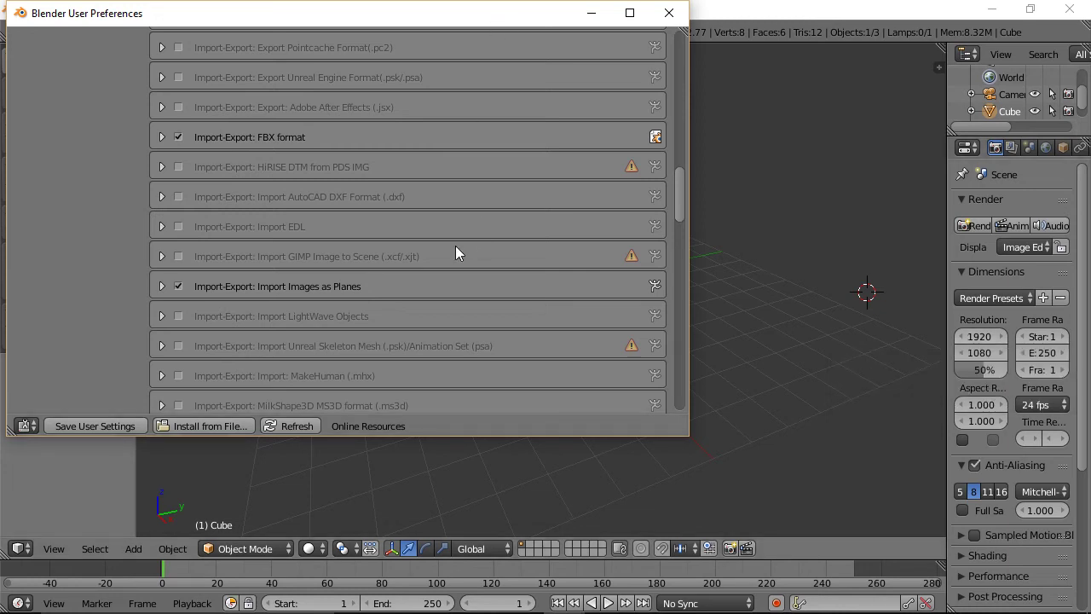
click(178, 376)
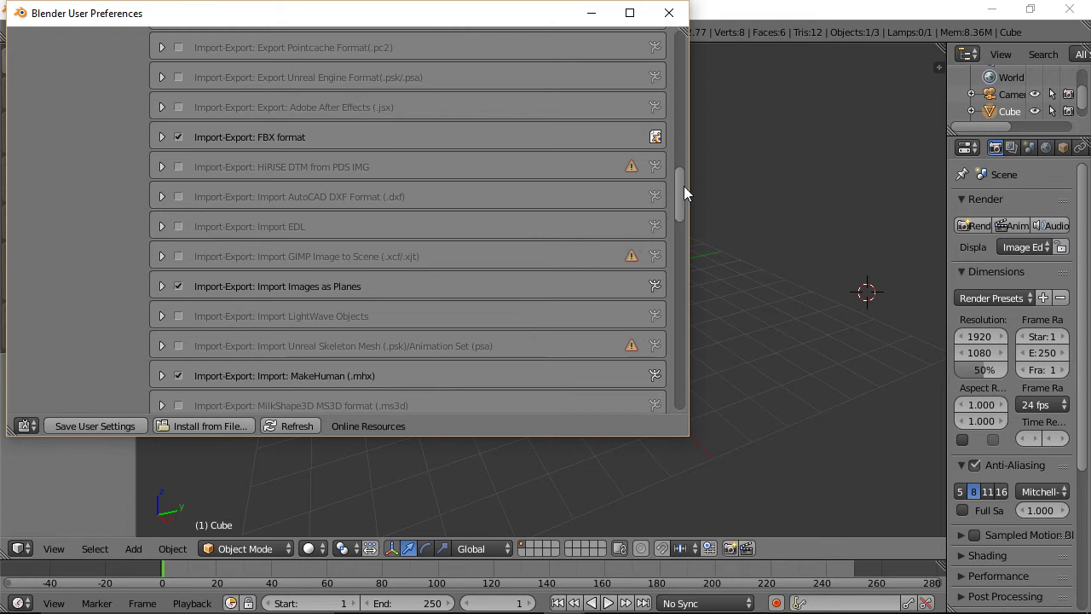
Enable the Material Utils add-on and the Mesh add-ons 3D Print Toolbox, Bsurfaces GPL Edition, Custom Normals Tools, F2, Inset Polygon, LoopTools and Relax.
scroll(682, 187, down, 1)
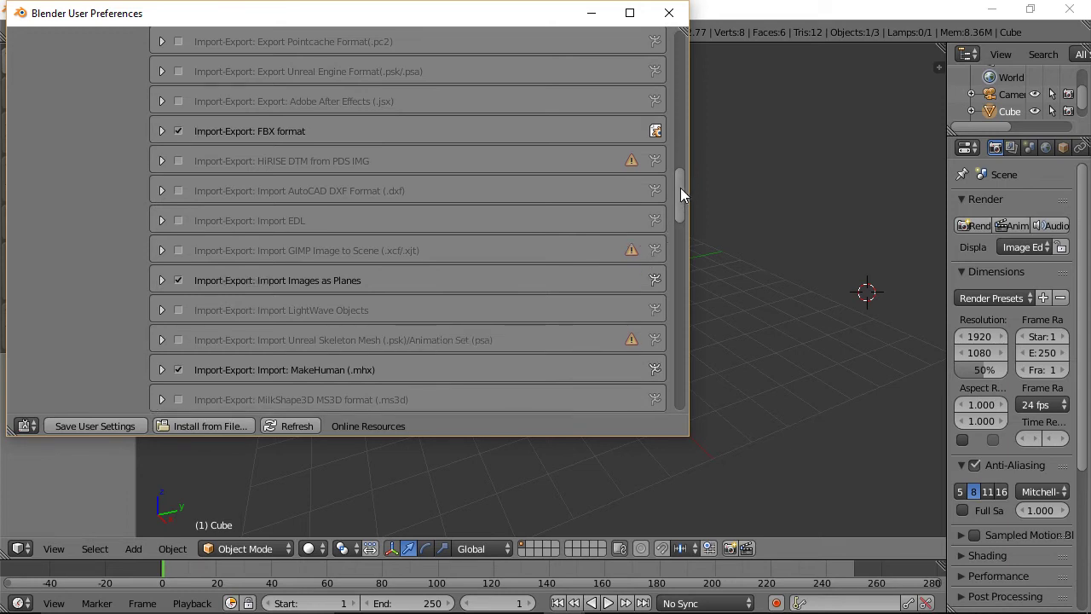
drag(681, 191, 680, 237)
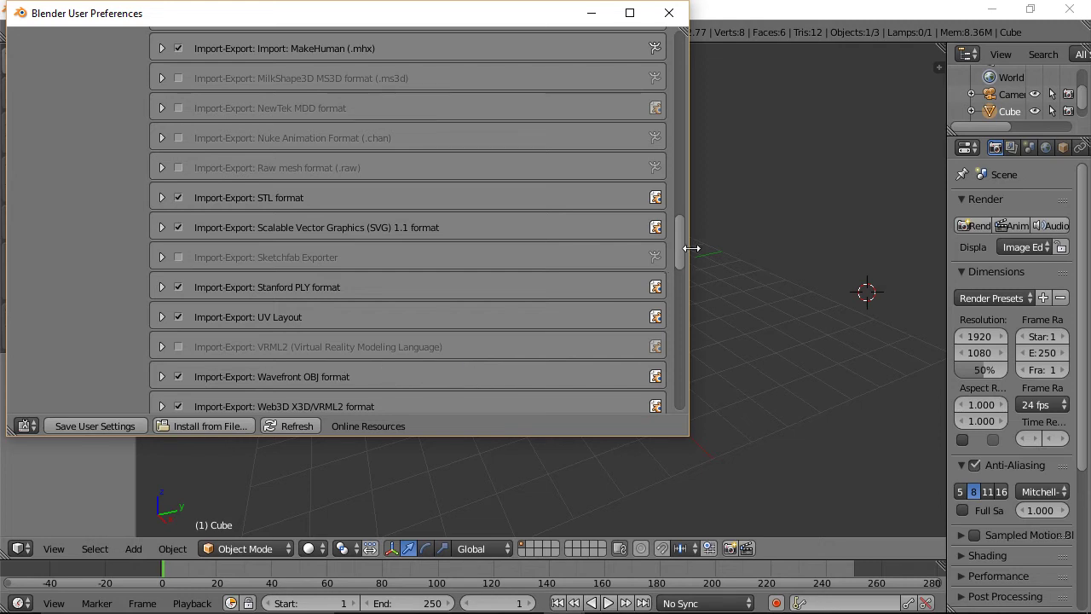
drag(677, 243, 673, 271)
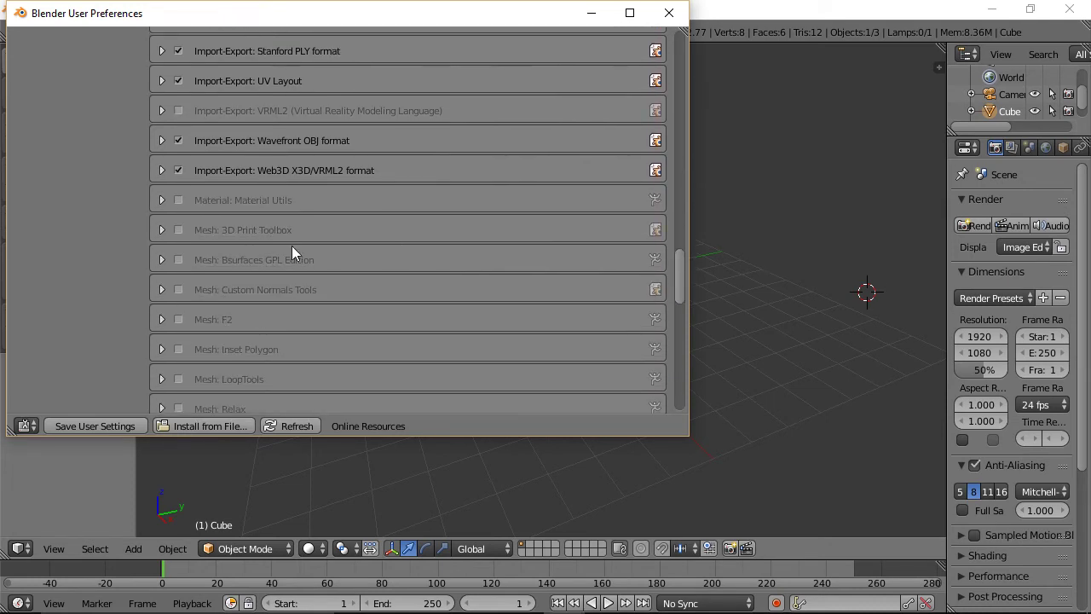
click(175, 201)
click(179, 233)
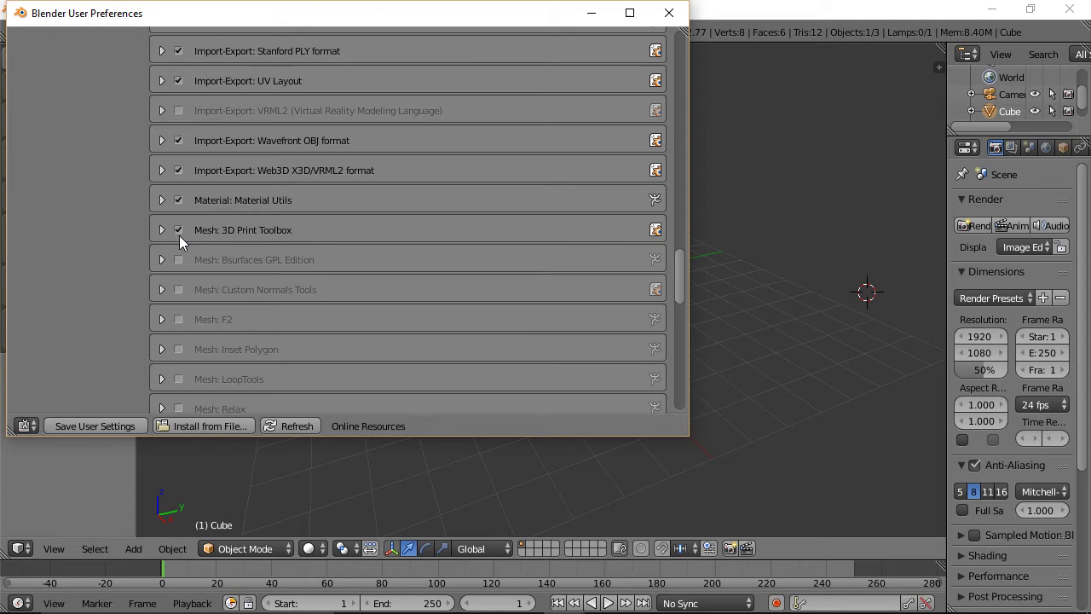
click(178, 260)
click(181, 290)
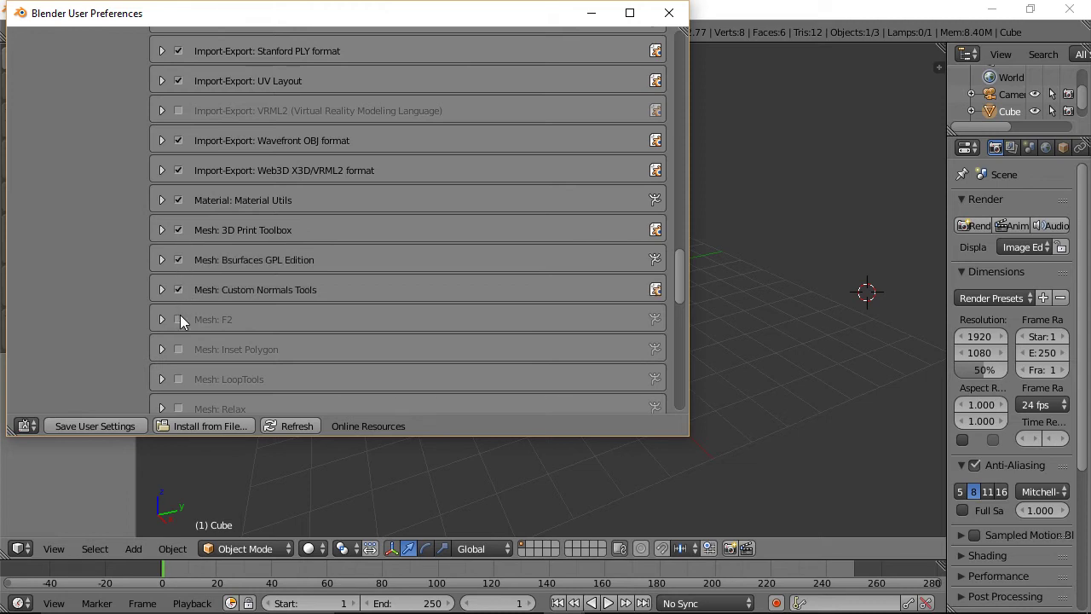
click(175, 320)
click(179, 347)
click(178, 379)
click(179, 407)
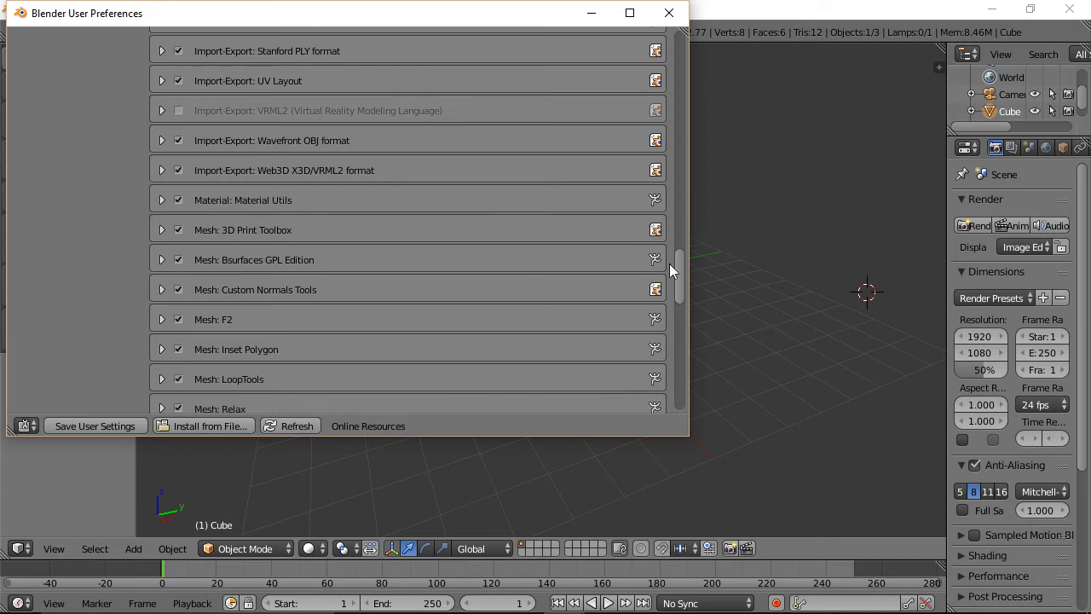
Enable the Object add-ons Cell Fracture, Cloud Generator, Edit Linked Library, Fracture Tools and Grease Scatter Objects.
drag(680, 261, 680, 272)
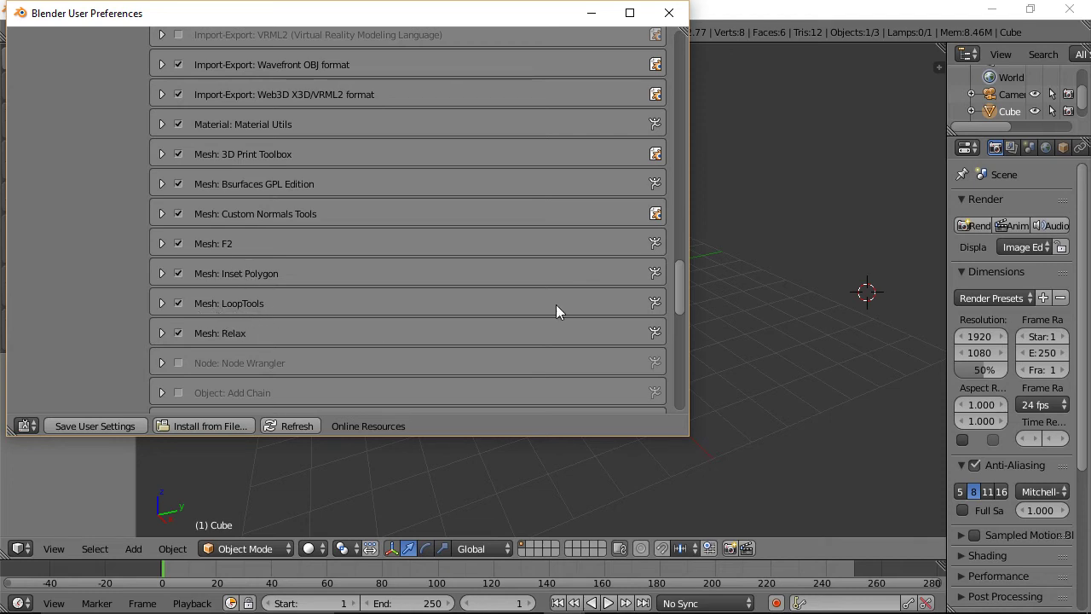
drag(682, 268, 676, 291)
click(177, 314)
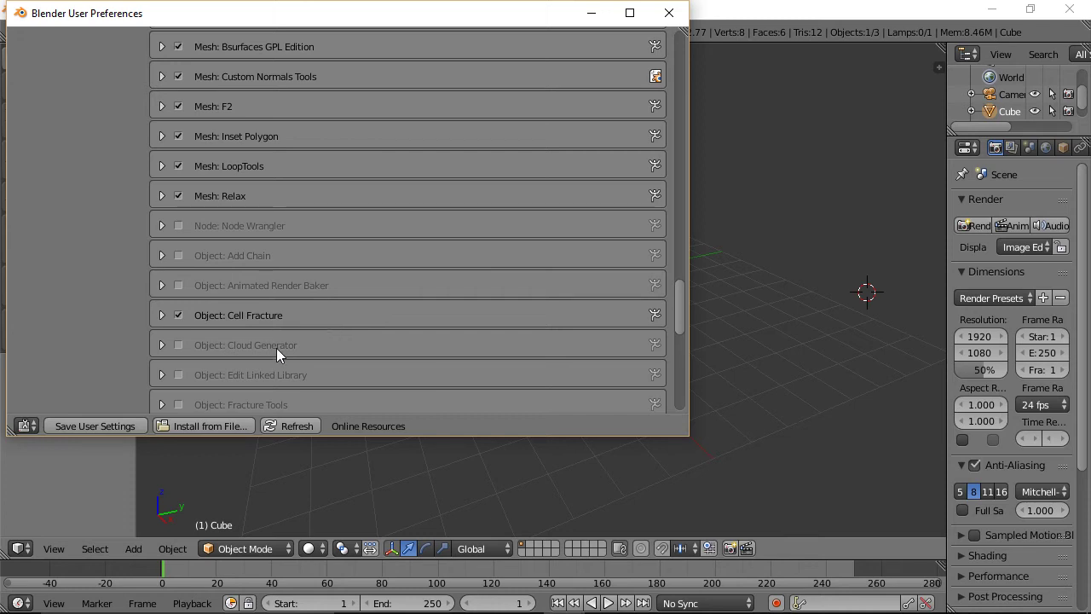
click(179, 345)
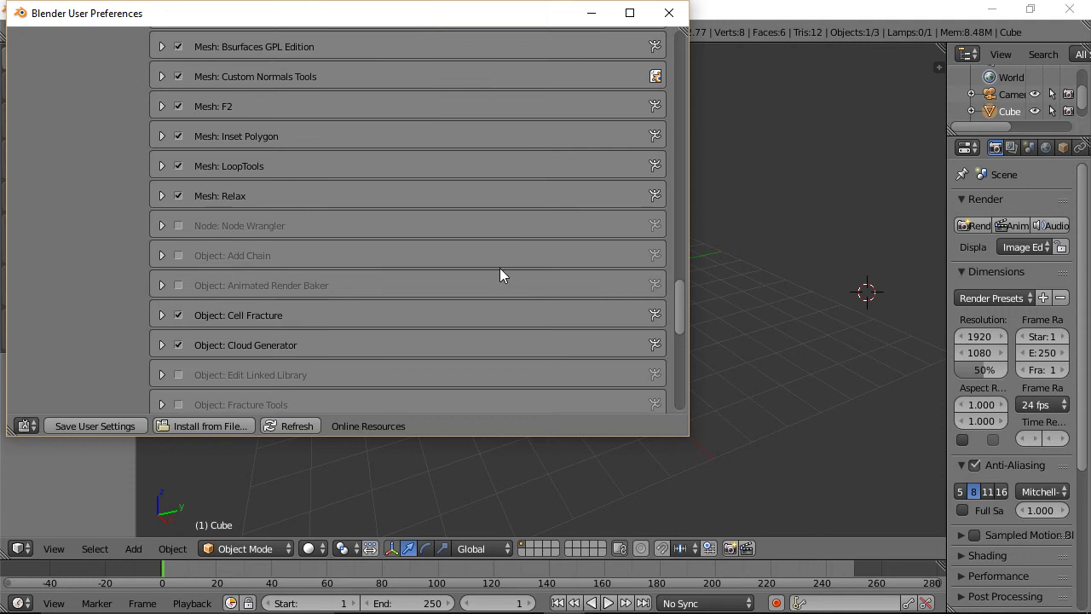
click(178, 374)
click(179, 404)
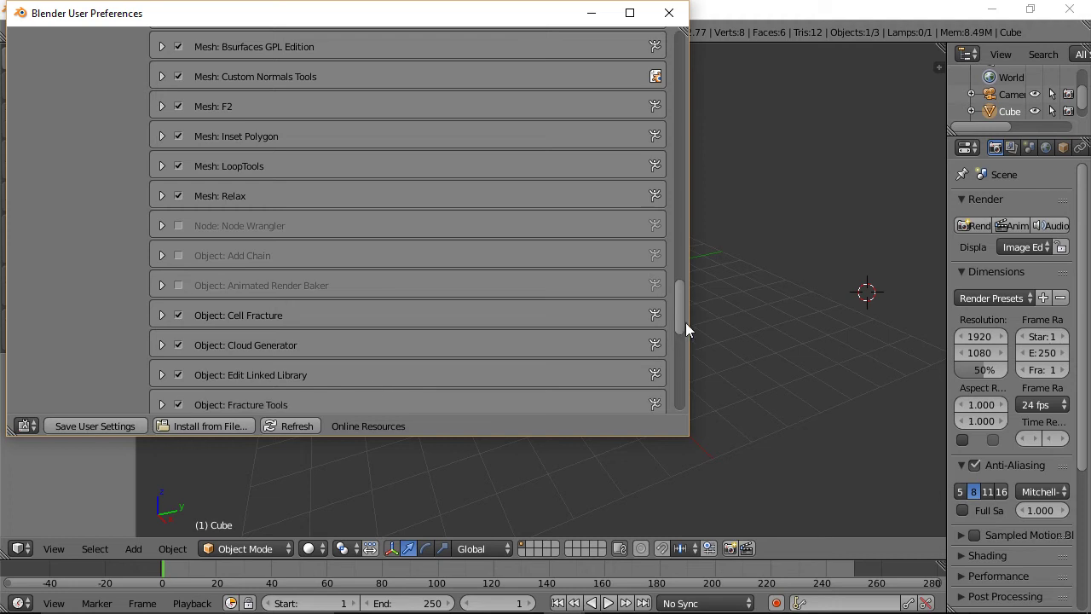
drag(682, 296, 679, 321)
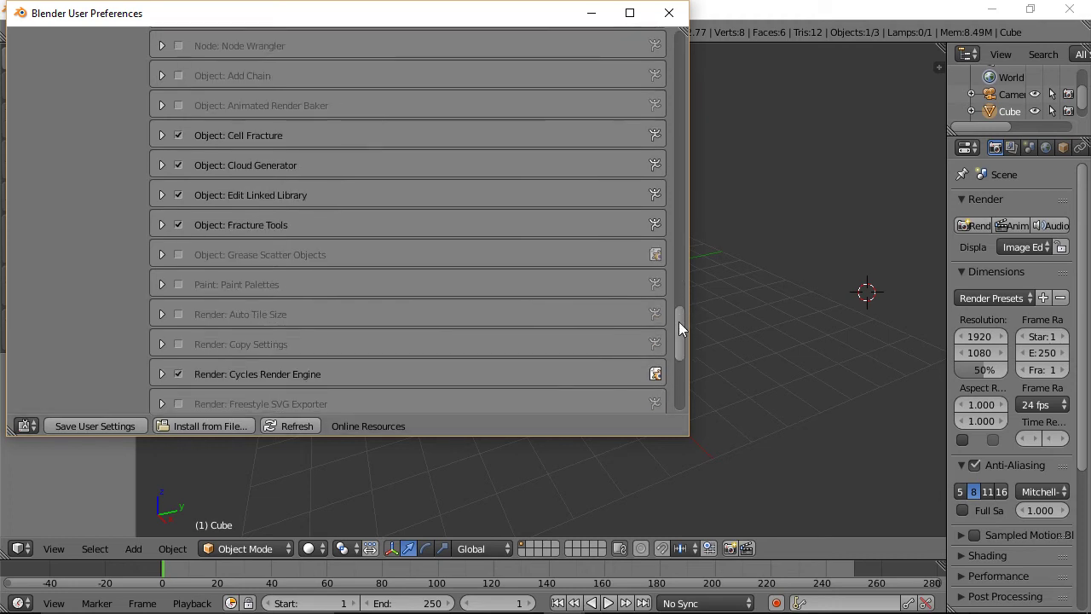
click(178, 254)
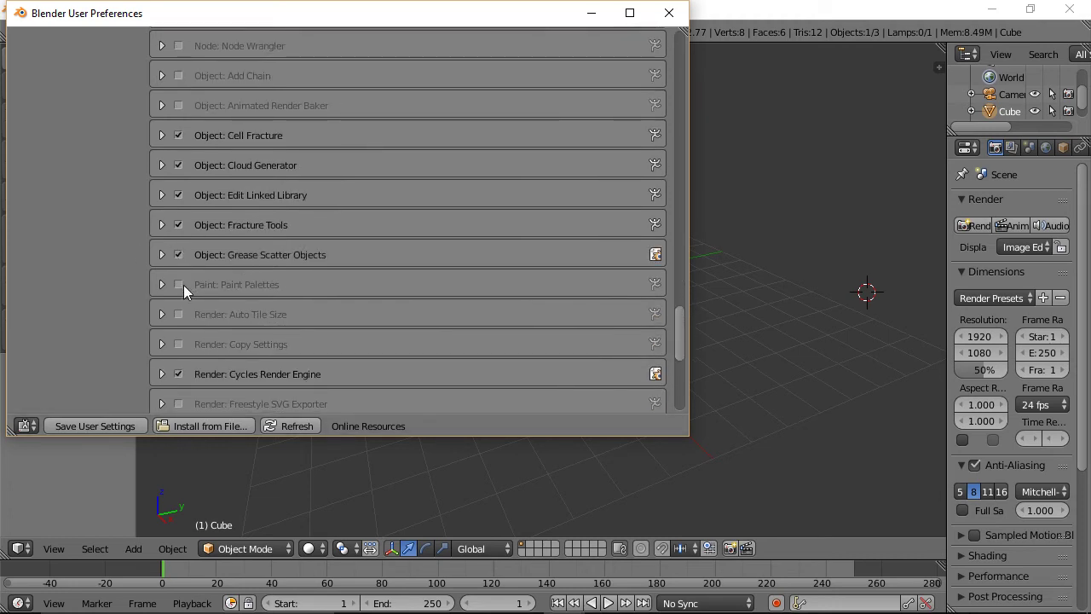
Enable the Paint Palettes add-on and the Render add-ons Auto Tile Size, Copy Settings and Freestyle SVG Exporter.
click(175, 285)
click(177, 313)
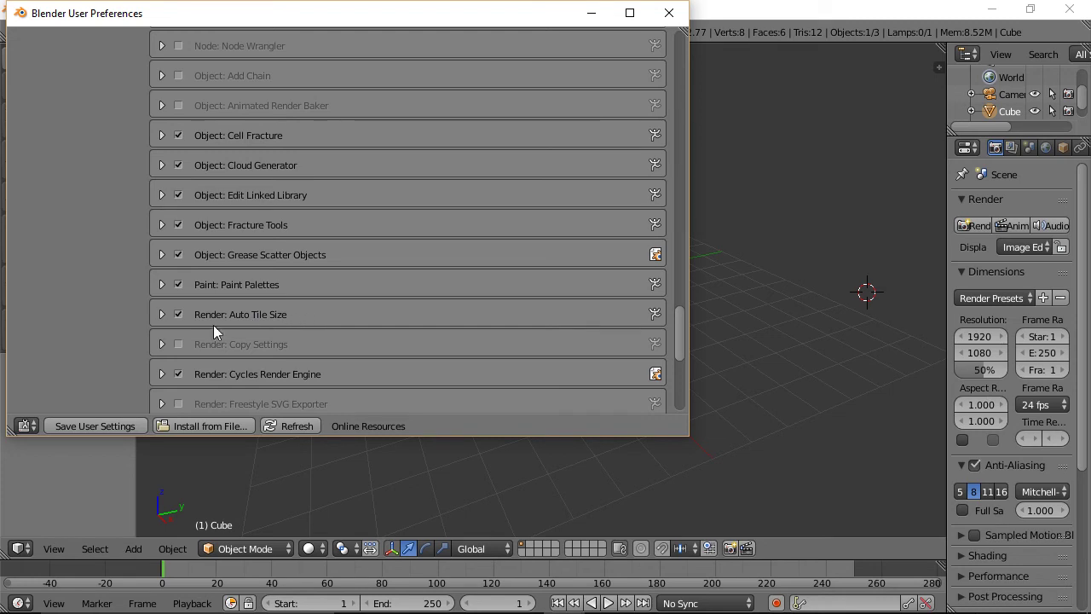
click(178, 344)
scroll(677, 320, down, 3)
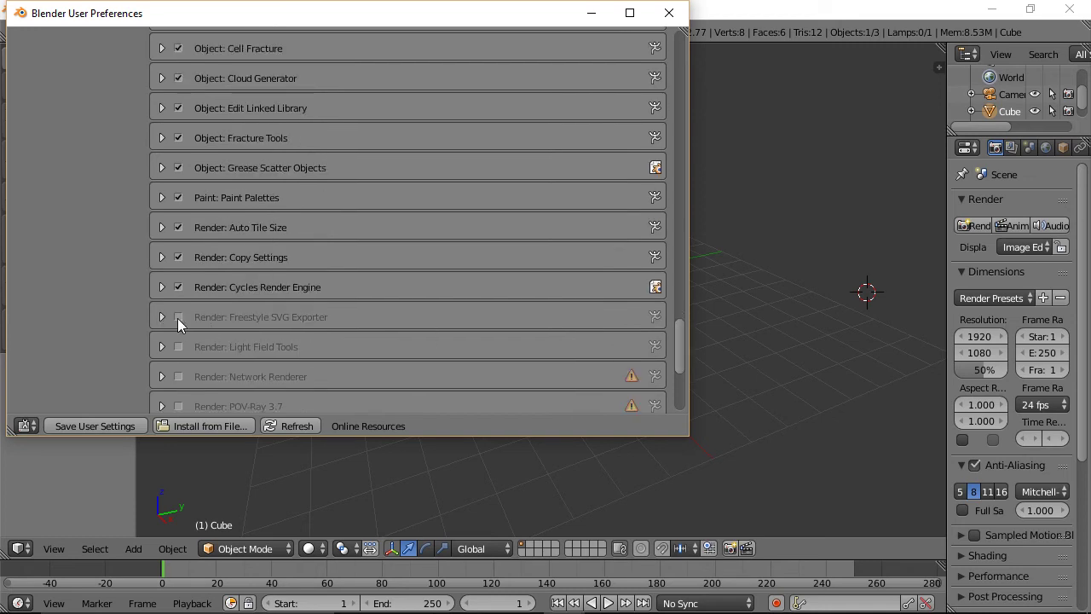
click(178, 317)
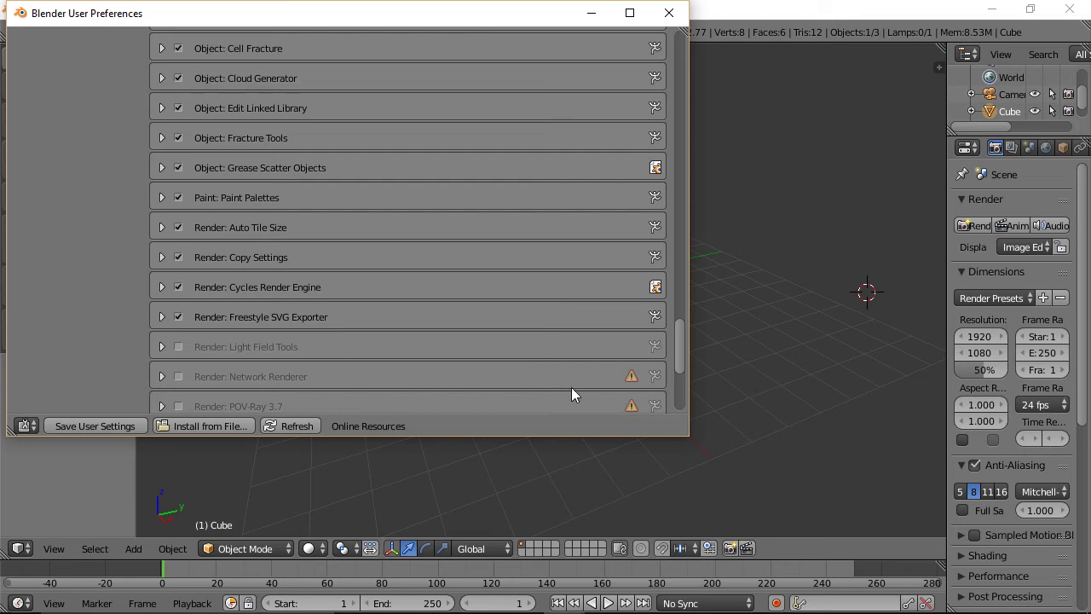
Enable the Scene Information, Bake UV-Texture to Vertex Colors, Texture Atlas and Pie Menus Official add-ons, and save the user settings.
drag(682, 337, 678, 360)
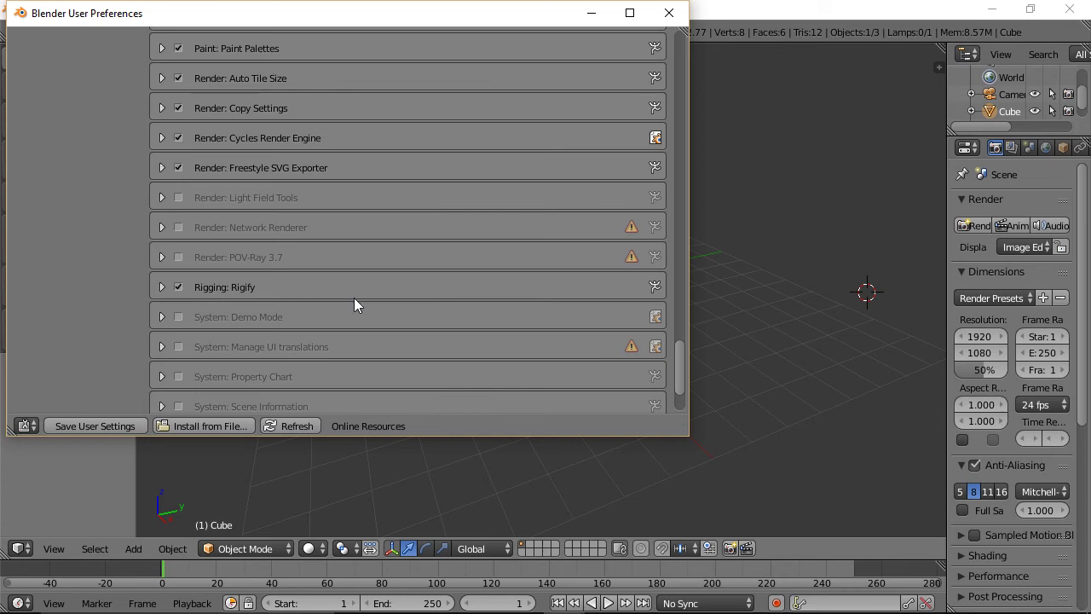
drag(682, 359, 681, 385)
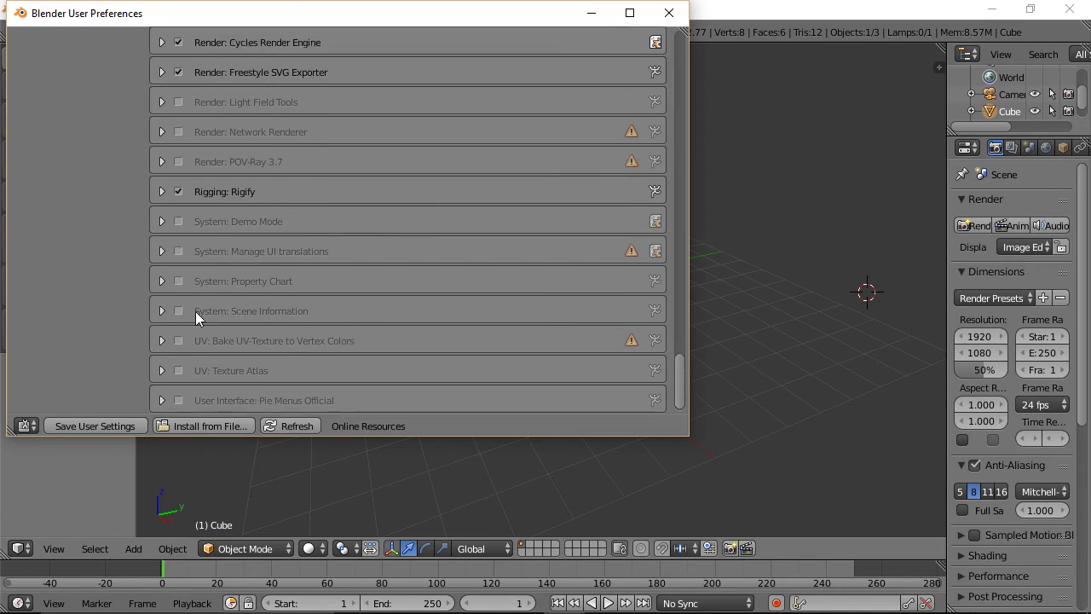
click(176, 310)
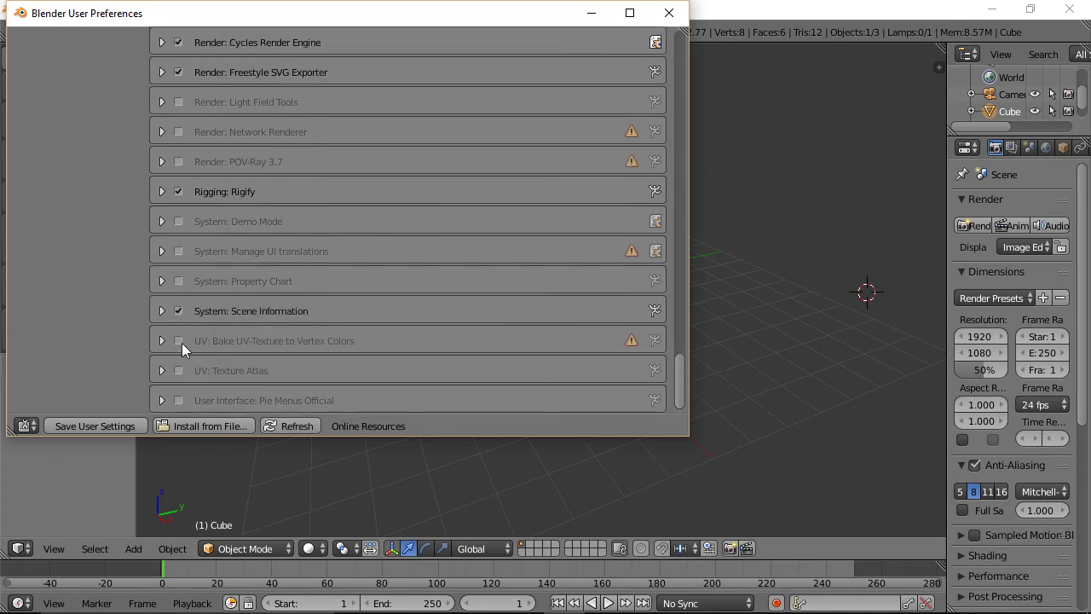
click(179, 343)
click(179, 370)
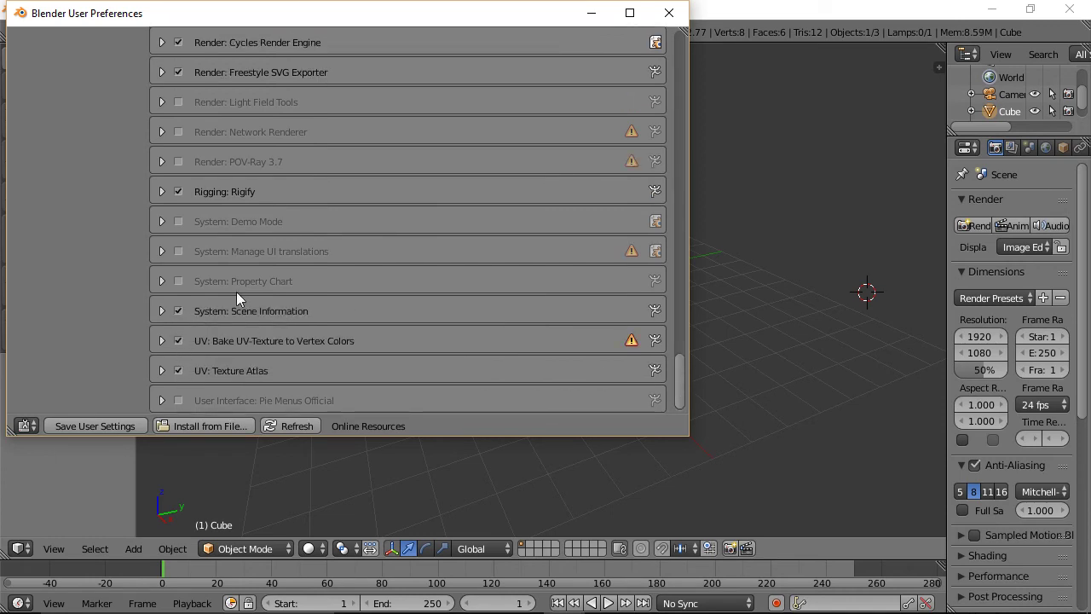
click(178, 401)
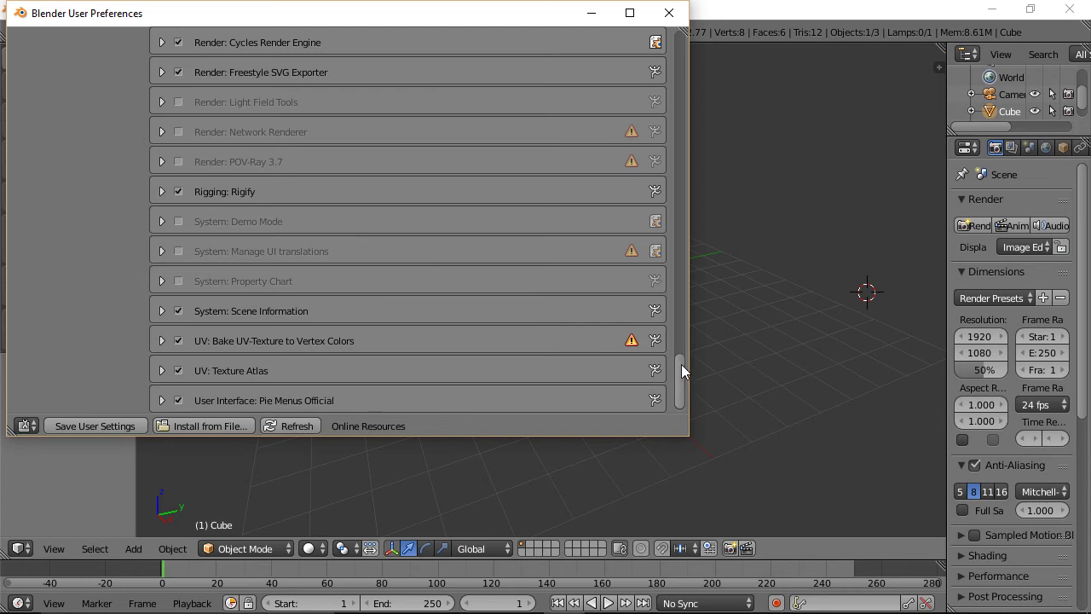
drag(681, 364, 668, 40)
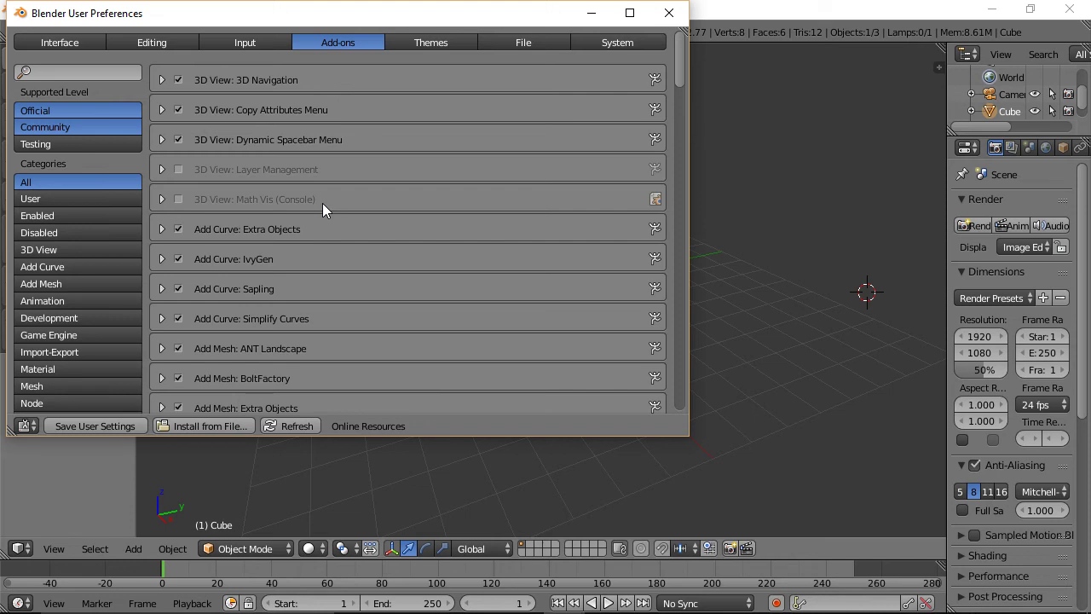
click(95, 427)
Enable Region Overlap and set the compute device to CUDA in the System preferences.
click(626, 42)
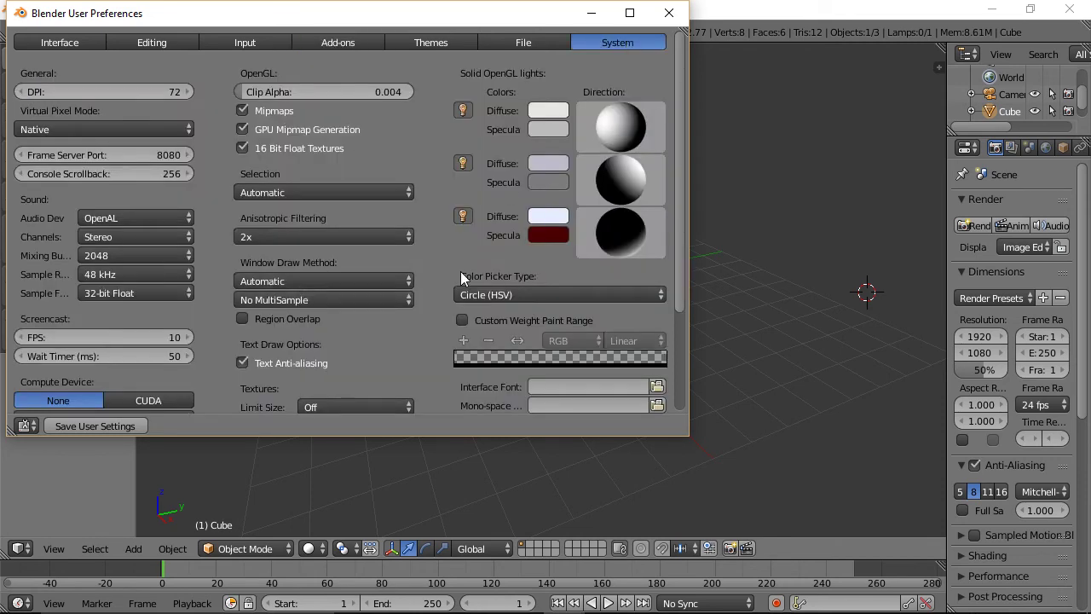
click(243, 318)
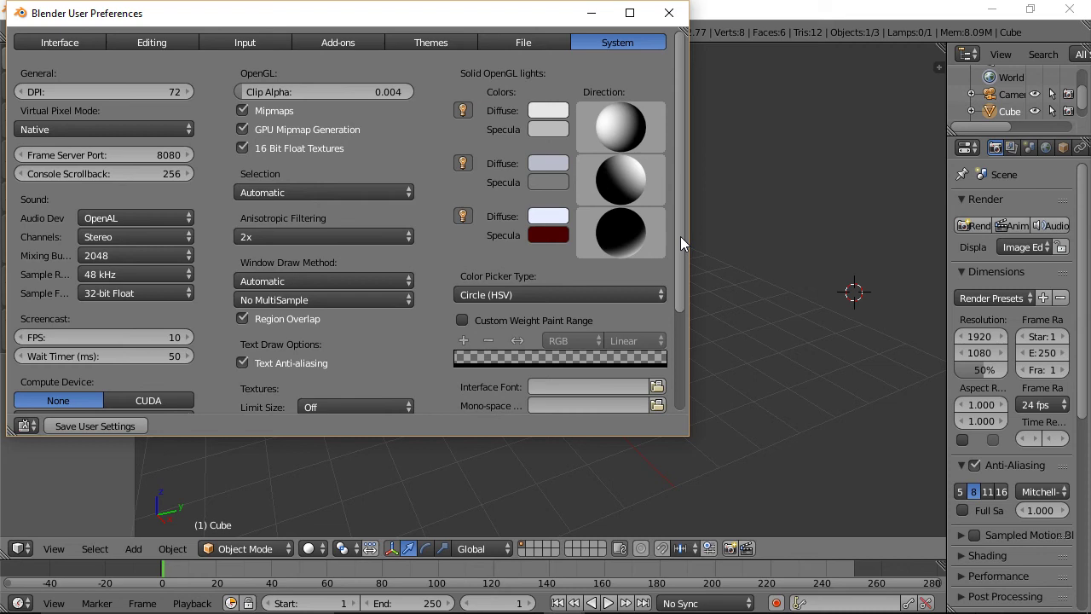
drag(680, 236, 683, 351)
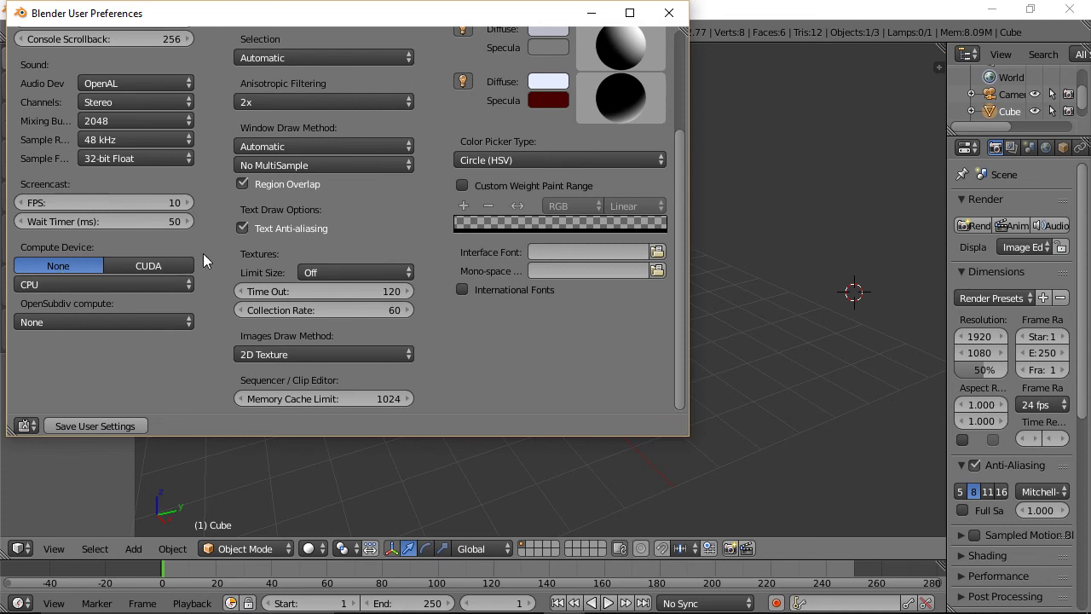
click(140, 267)
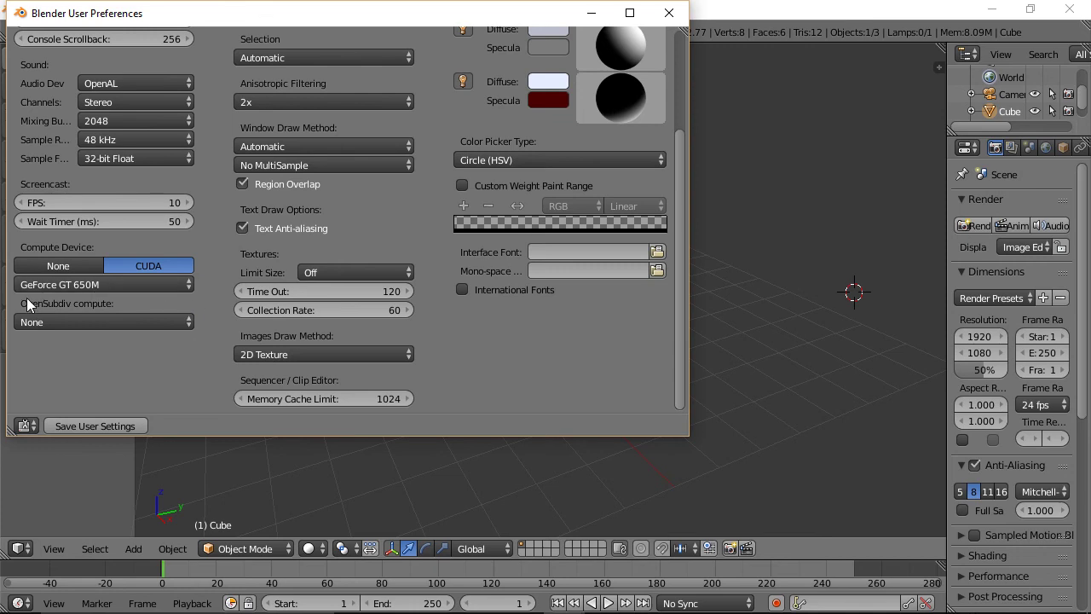
Try OpenMP and CPU as the OpenSubdiv compute type, and set it back to None.
click(188, 327)
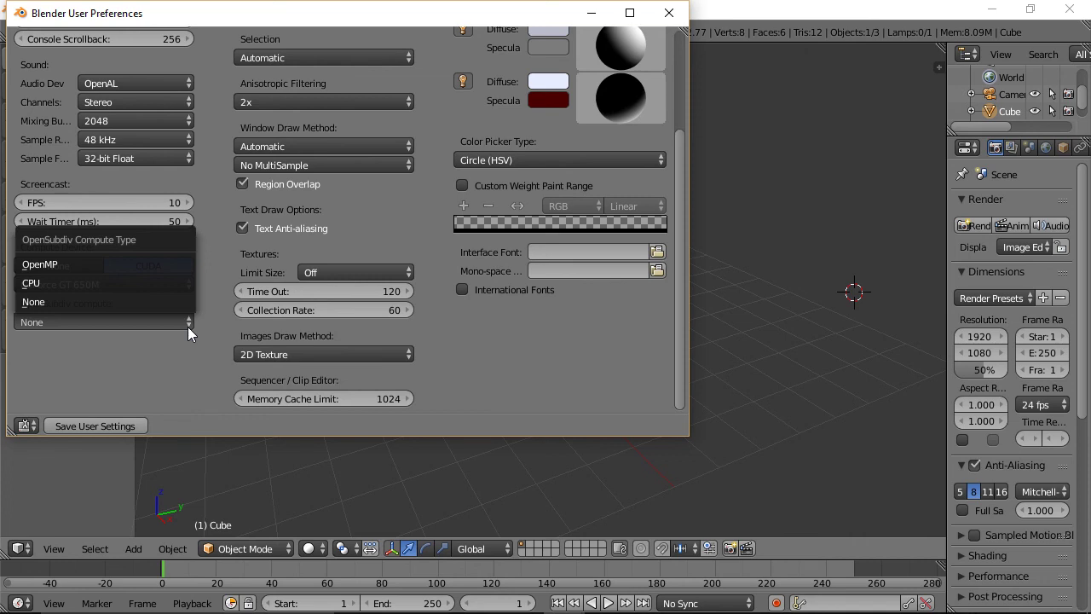
click(63, 264)
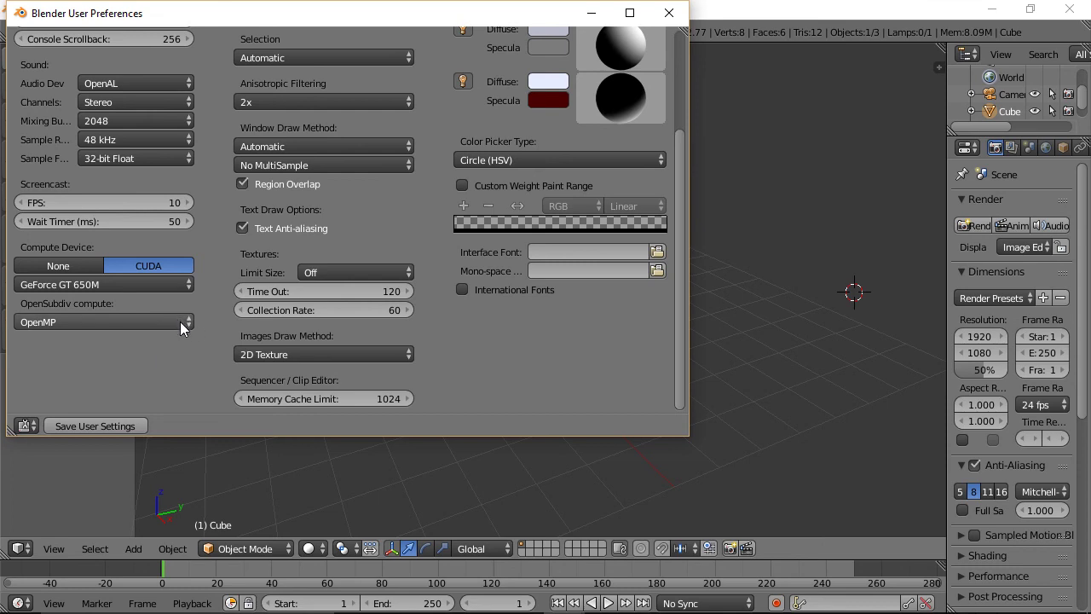
click(180, 323)
click(62, 283)
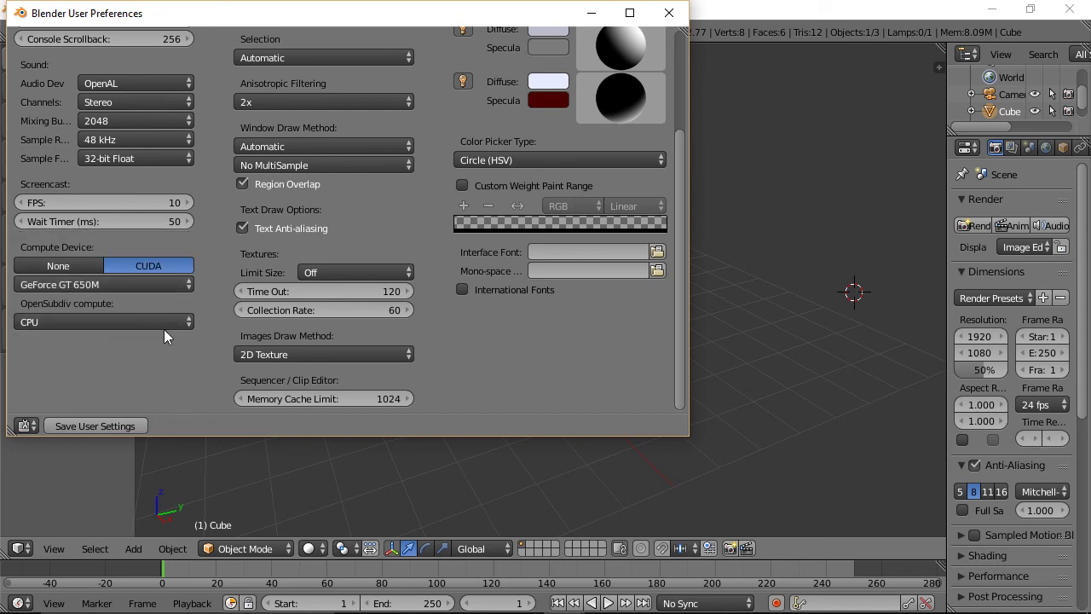
click(170, 327)
click(86, 265)
click(189, 324)
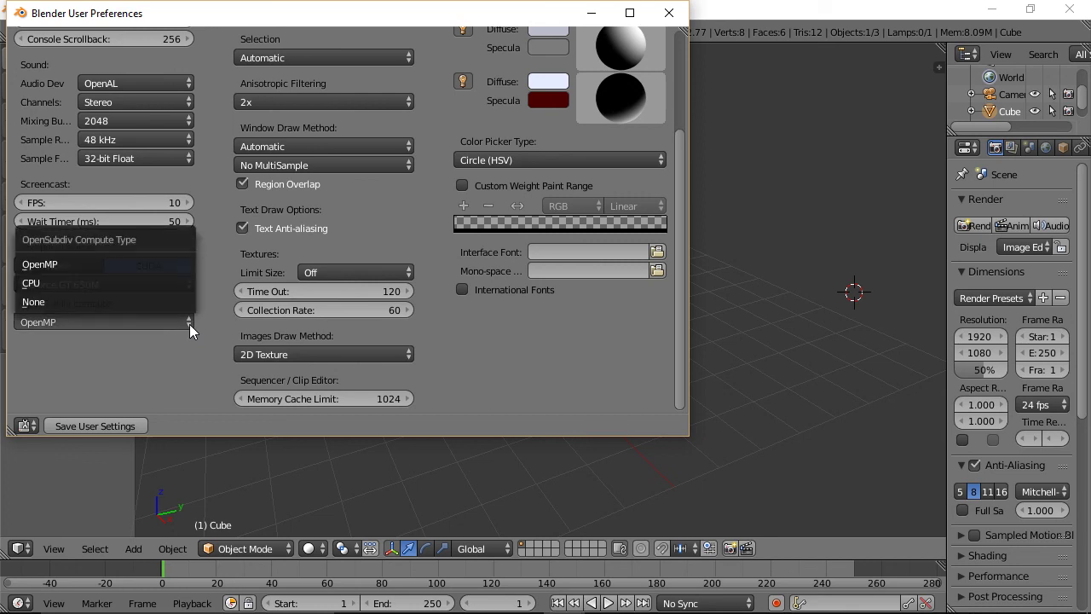
click(71, 301)
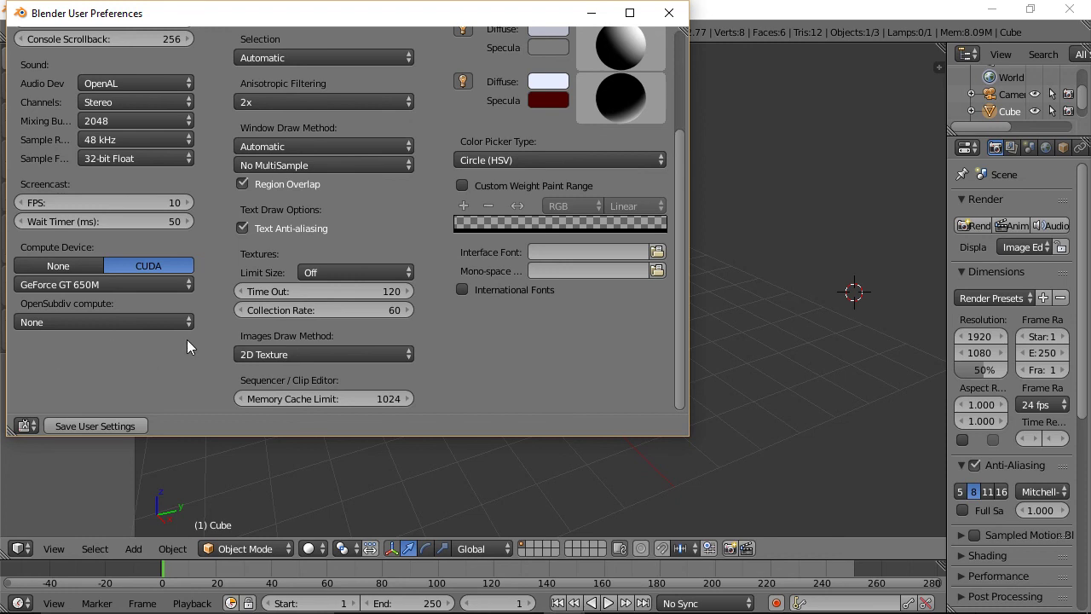
Save the user settings with the changed System preferences.
click(97, 426)
drag(683, 275, 688, 89)
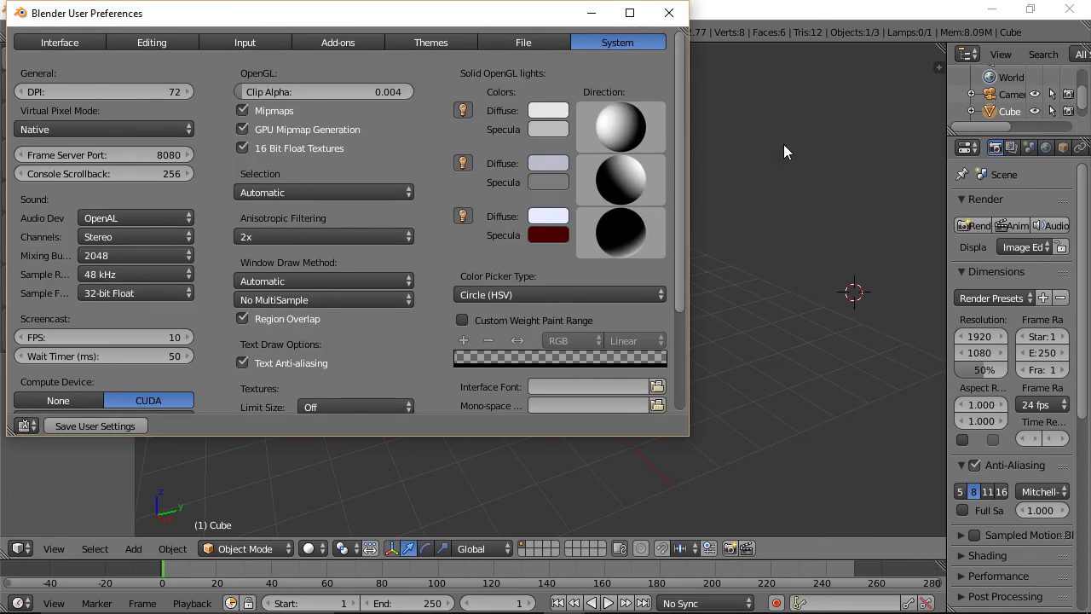